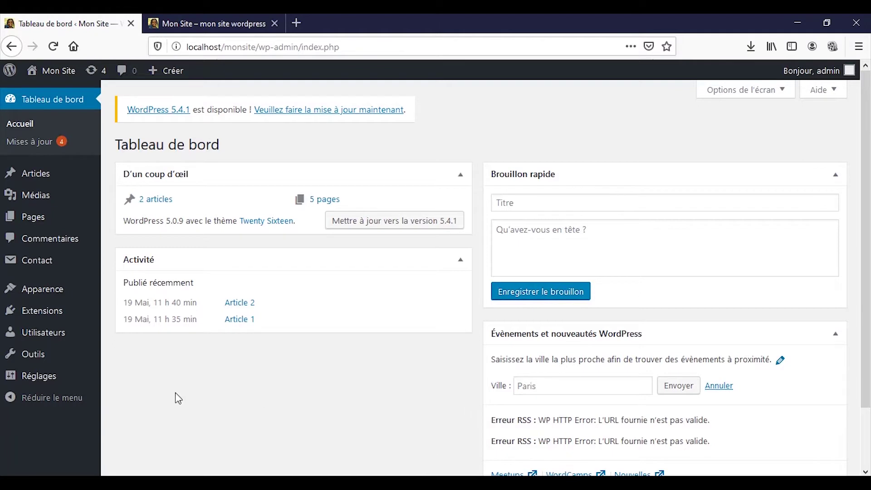
Go from the dashboard to the Utilisateurs page in the admin menu
{"action": "left_click", "coordinate": [65, 334]}
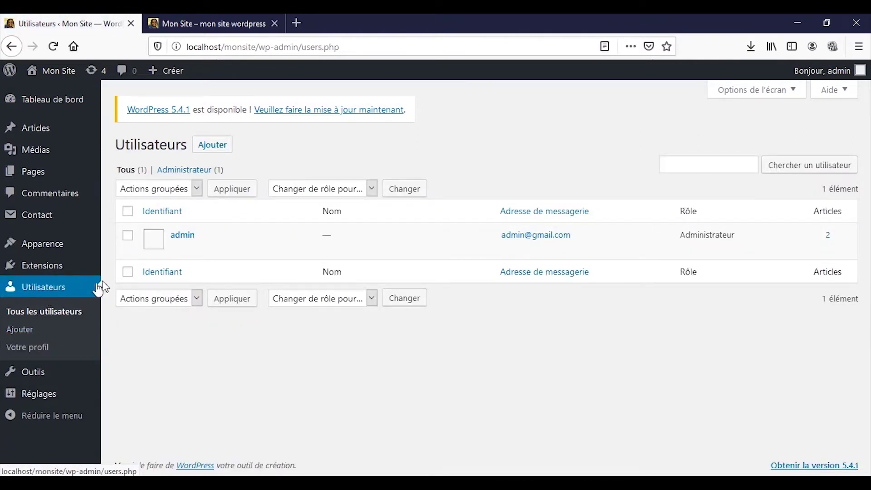
Review the user list, which holds only the administrator account with 2 articles
{"action": "mouse_move", "coordinate": [180, 238]}
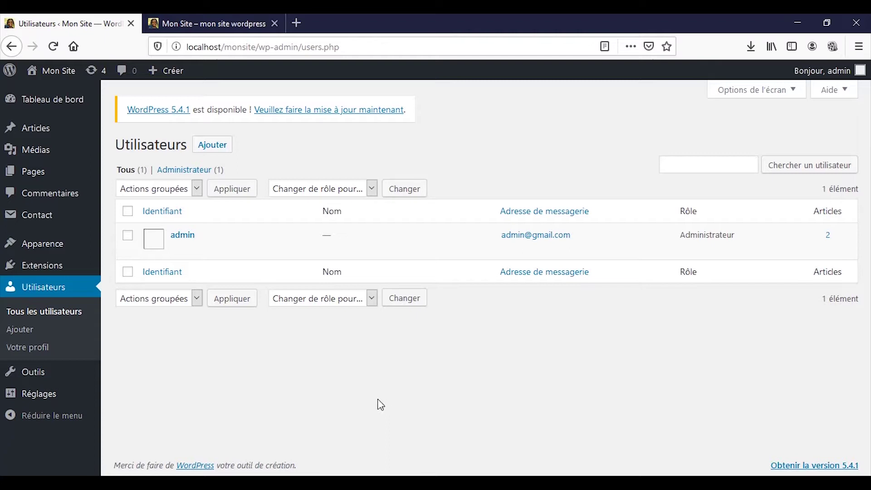
Open the blank Ajouter un utilisateur form and check the role list, leaving Abonné selected
{"action": "left_click", "coordinate": [205, 151]}
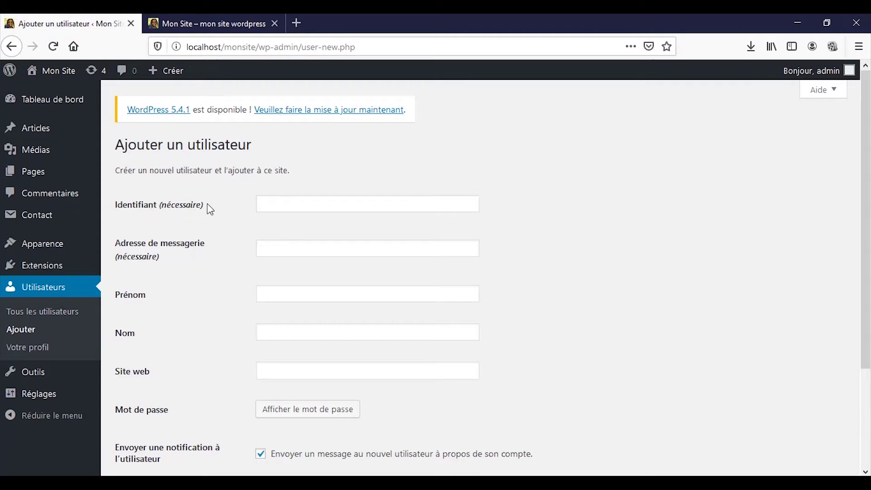
{"action": "left_click", "coordinate": [283, 201]}
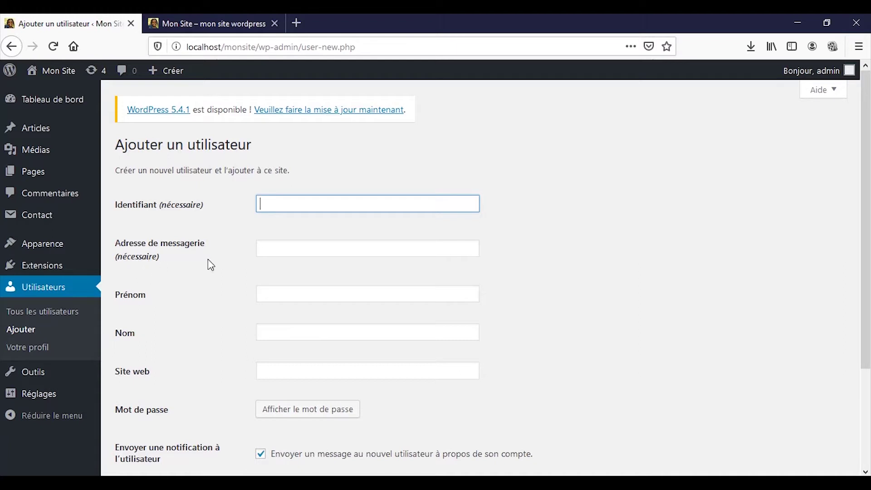
{"action": "scroll", "coordinate": [212, 266], "scroll_direction": "down", "scroll_amount": 3}
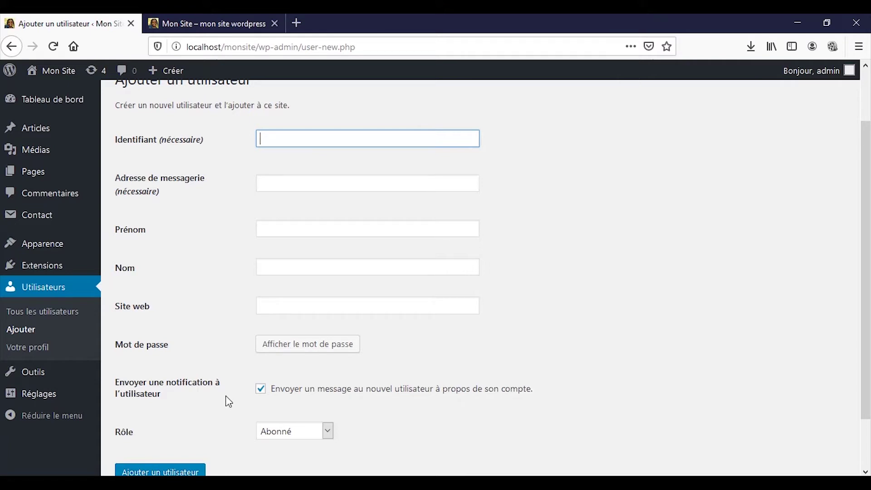
{"action": "scroll", "coordinate": [229, 402], "scroll_direction": "down", "scroll_amount": 2}
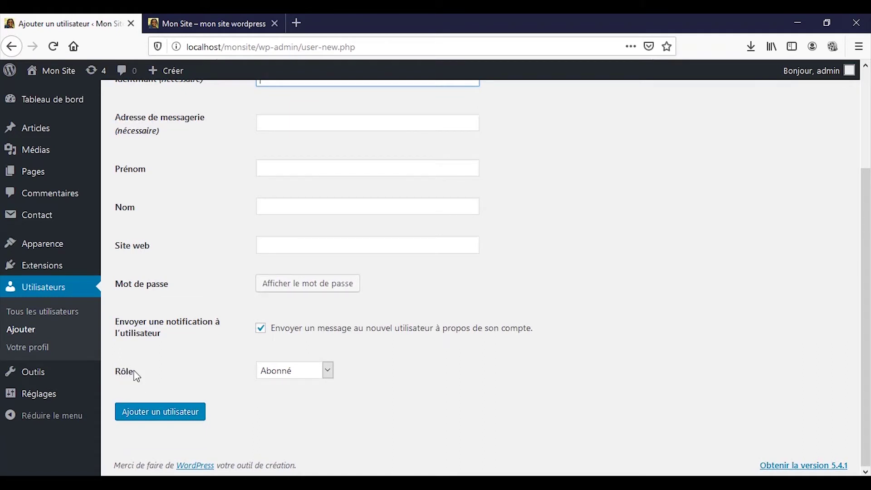
{"action": "left_click", "coordinate": [327, 371]}
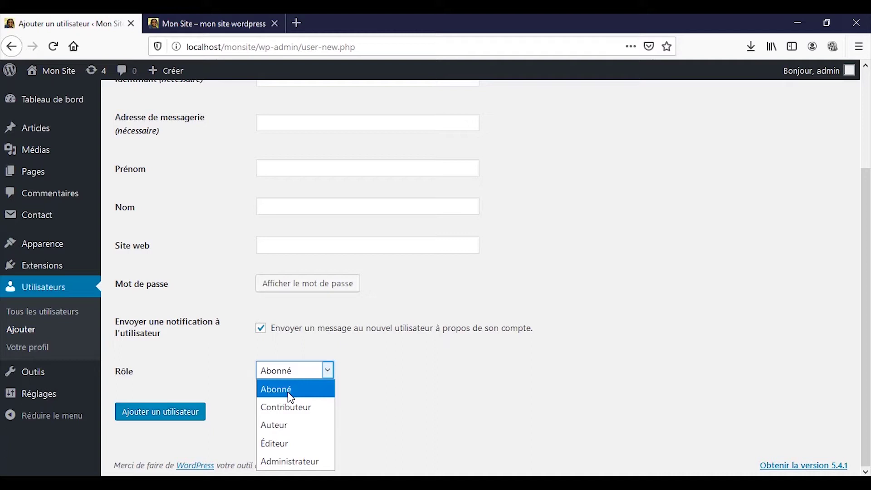
{"action": "left_click", "coordinate": [290, 398]}
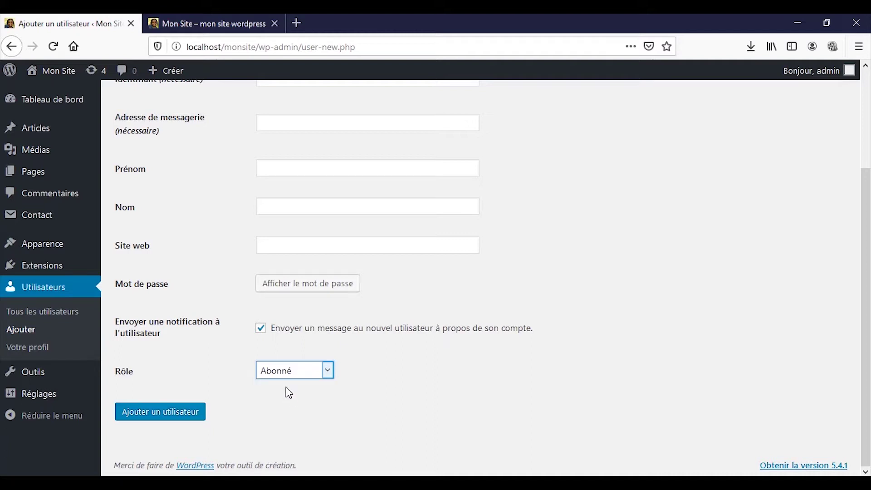
{"action": "scroll", "coordinate": [289, 393], "scroll_direction": "up", "scroll_amount": 3}
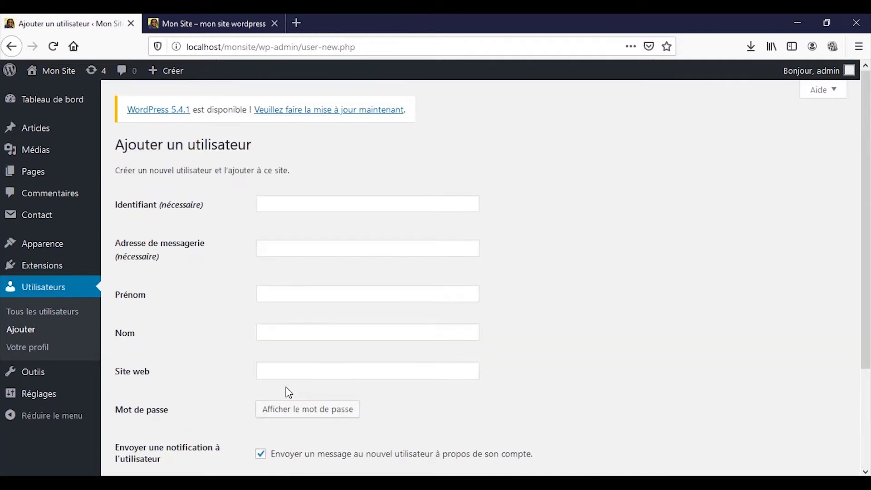
Enter the username 'abonné' and fill in the subscriber's e-mail address
{"action": "left_click", "coordinate": [288, 200]}
{"action": "type", "text": "abon"}
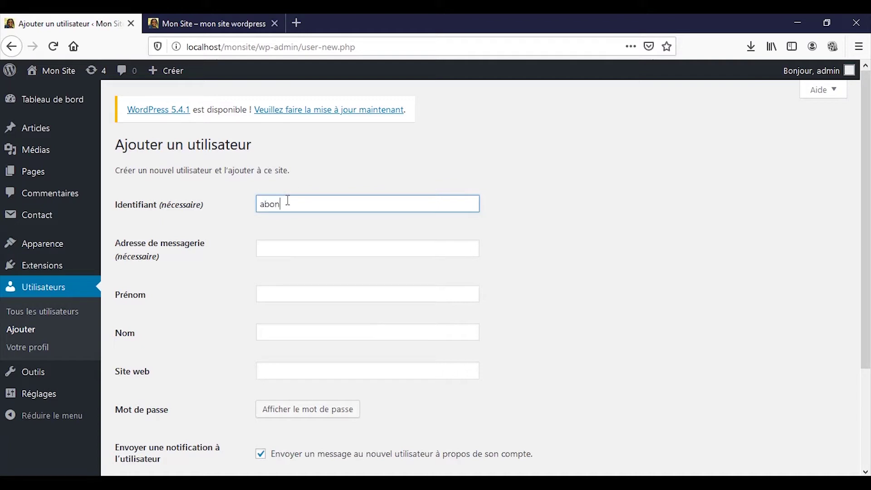
{"action": "type", "text": "né"}
{"action": "key", "text": "Tab"}
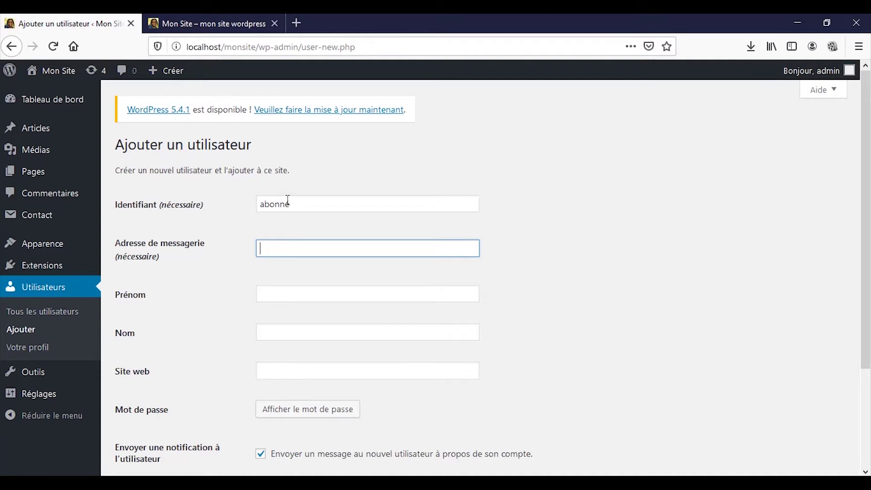
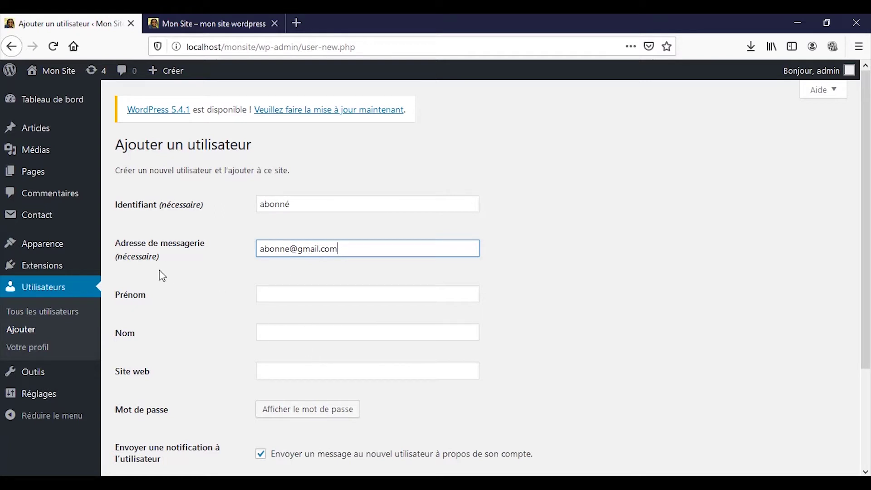
Replace the generated password with a short weak one, confirm it, and disable the notification e-mail
{"action": "scroll", "coordinate": [223, 326], "scroll_direction": "down", "scroll_amount": 3}
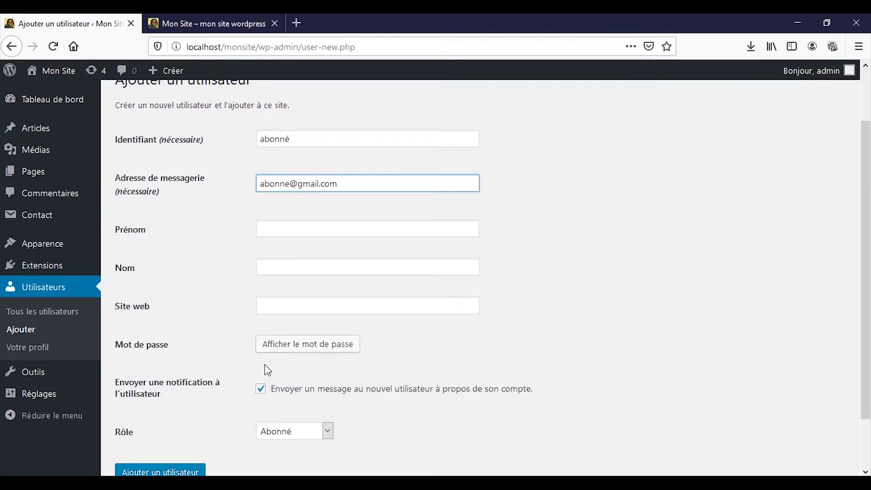
{"action": "left_click", "coordinate": [278, 348]}
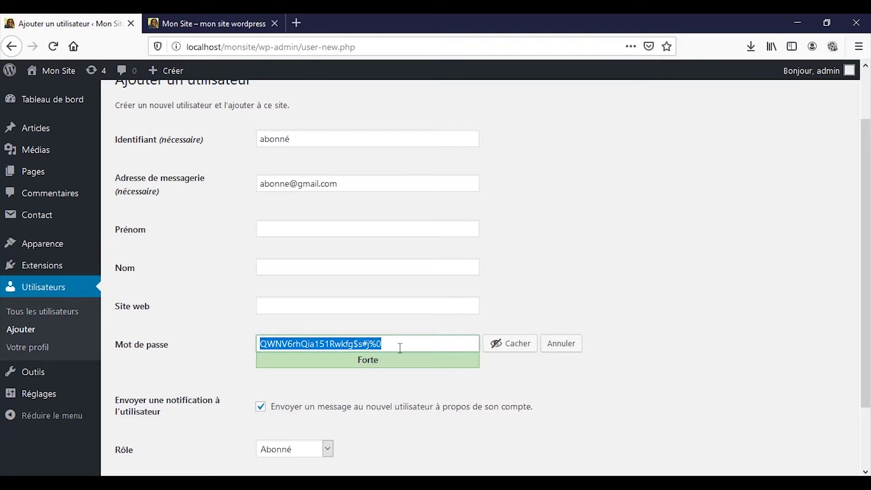
{"action": "key", "text": "BackSpace"}
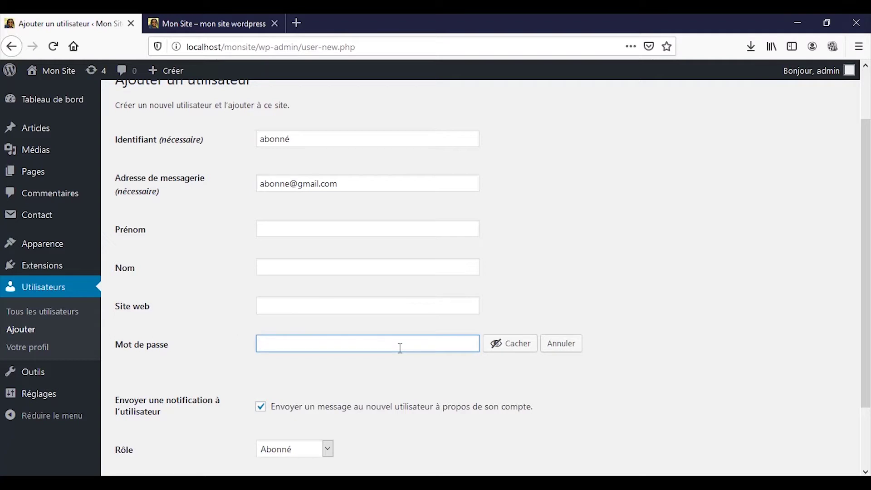
{"action": "type", "text": "1234"}
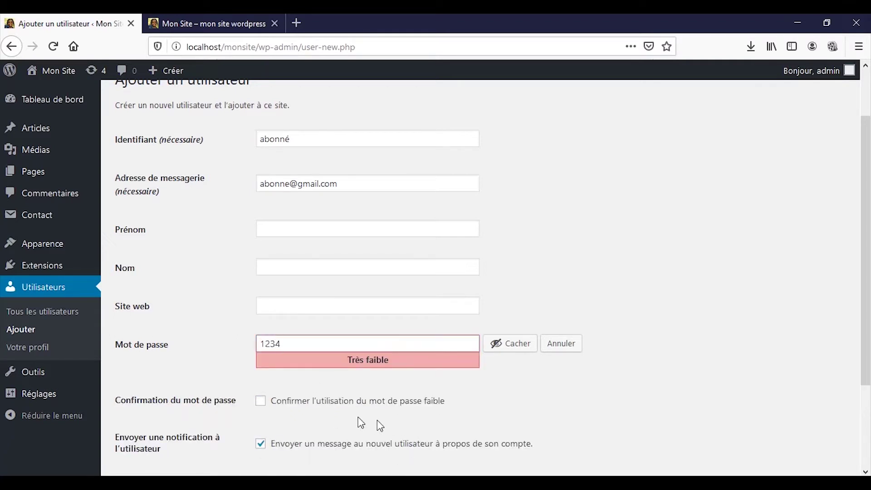
{"action": "left_click", "coordinate": [491, 354]}
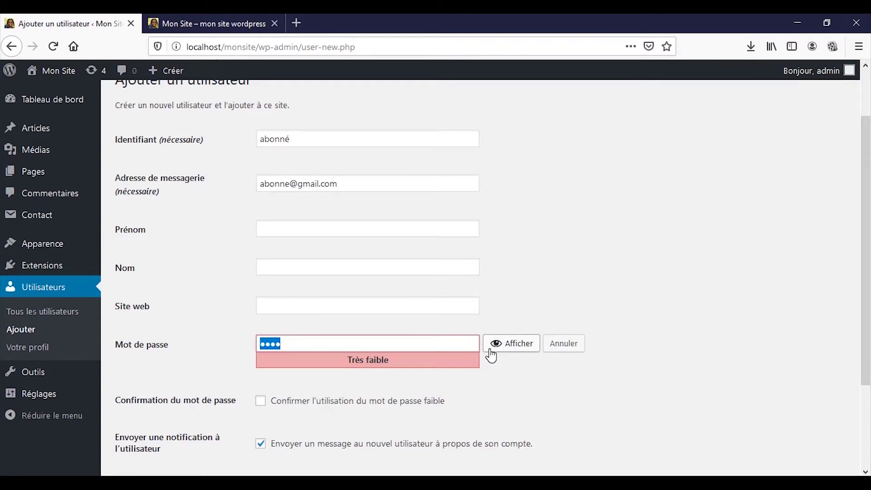
{"action": "left_click", "coordinate": [491, 354]}
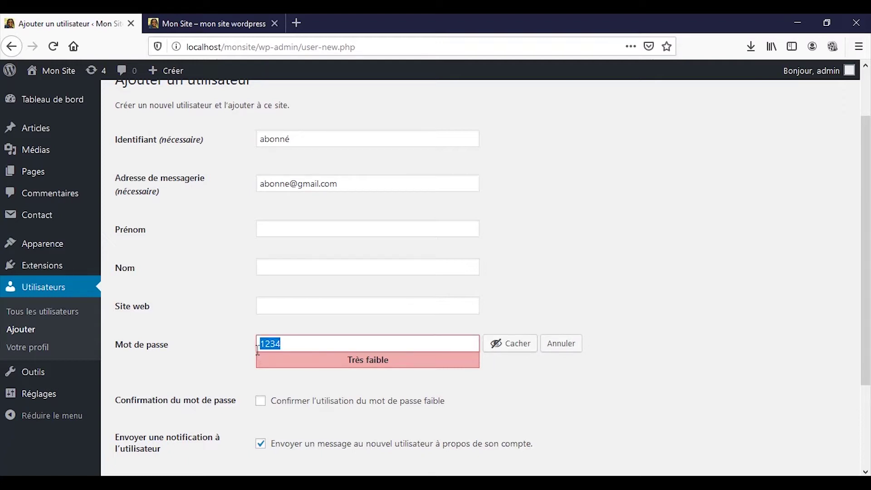
{"action": "left_click", "coordinate": [289, 349]}
{"action": "left_click", "coordinate": [291, 405]}
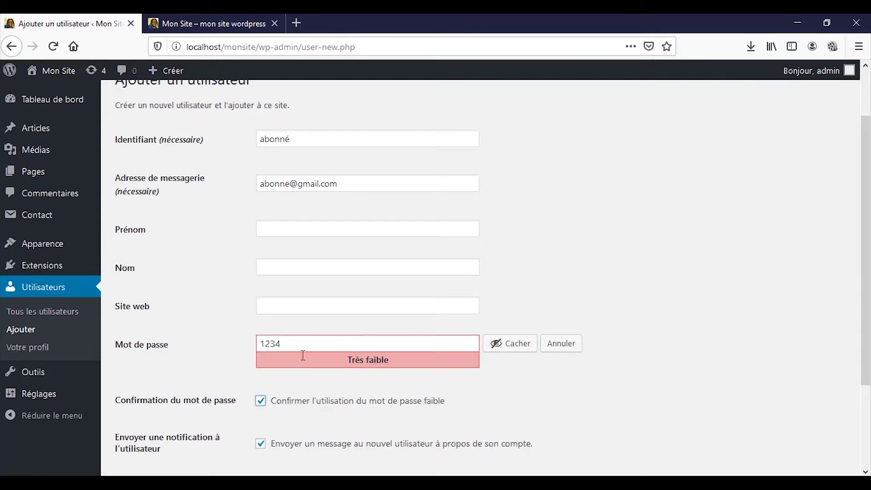
{"action": "scroll", "coordinate": [342, 383], "scroll_direction": "down", "scroll_amount": 3}
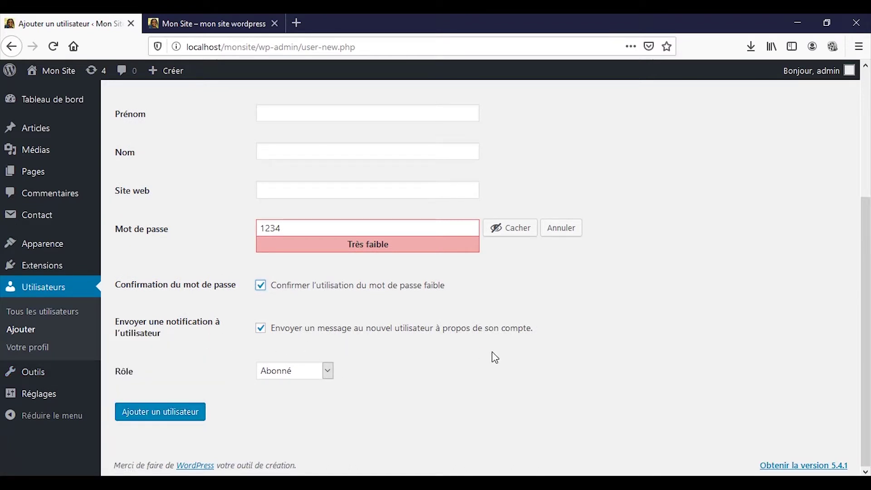
{"action": "left_click", "coordinate": [267, 333]}
Submit the form, then fix the rejected username by changing 'abonné' to 'abonne'
{"action": "left_click", "coordinate": [202, 418]}
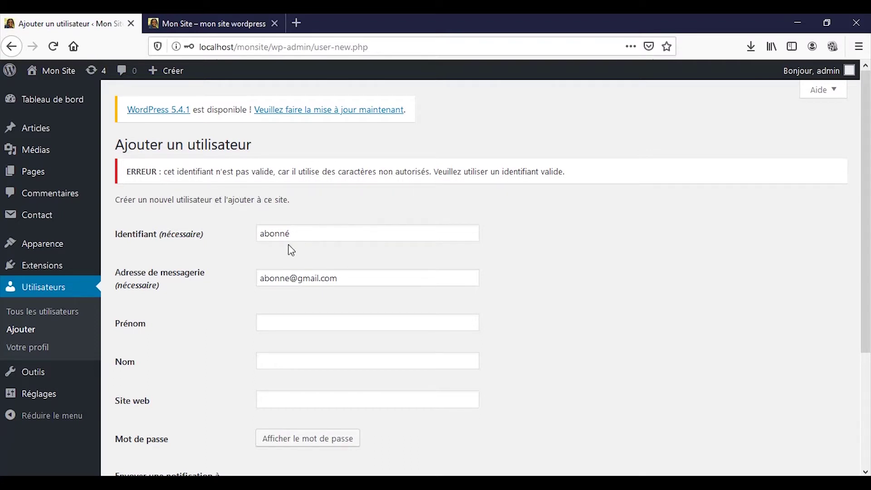
{"action": "left_click_drag", "start_coordinate": [286, 235], "coordinate": [319, 229]}
{"action": "type", "text": "e"}
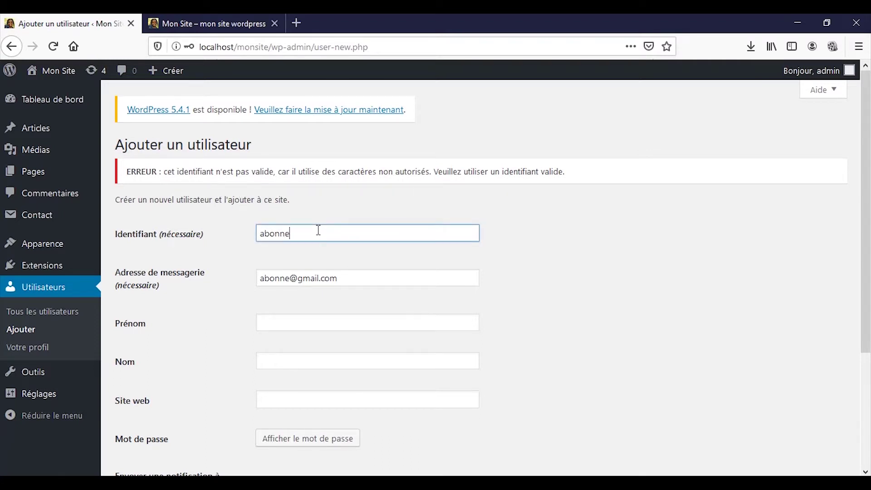
Re-enter a short weak password, confirm it, and resubmit the new user
{"action": "scroll", "coordinate": [310, 281], "scroll_direction": "down", "scroll_amount": 3}
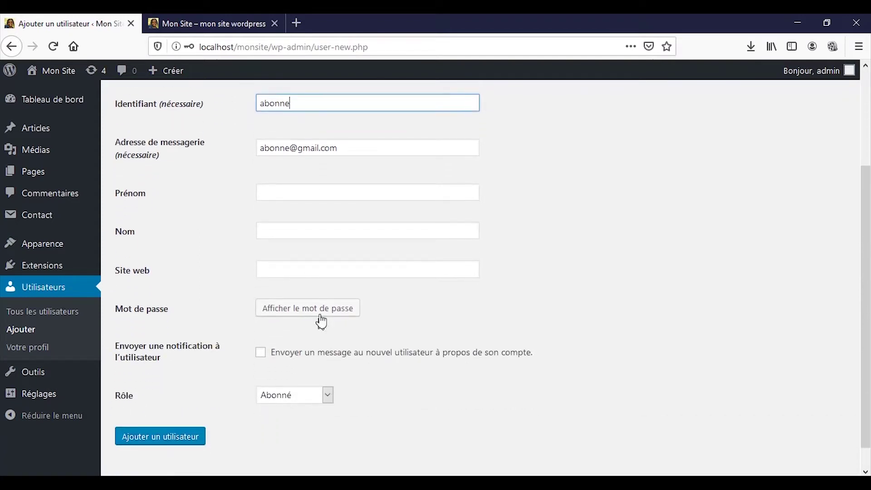
{"action": "left_click", "coordinate": [321, 312]}
{"action": "type", "text": "1234"}
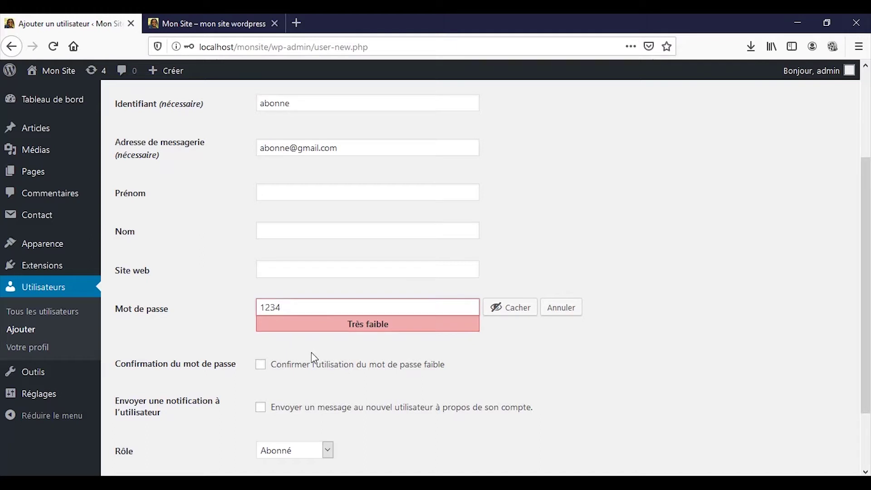
{"action": "left_click", "coordinate": [329, 371]}
{"action": "scroll", "coordinate": [330, 368], "scroll_direction": "down", "scroll_amount": 3}
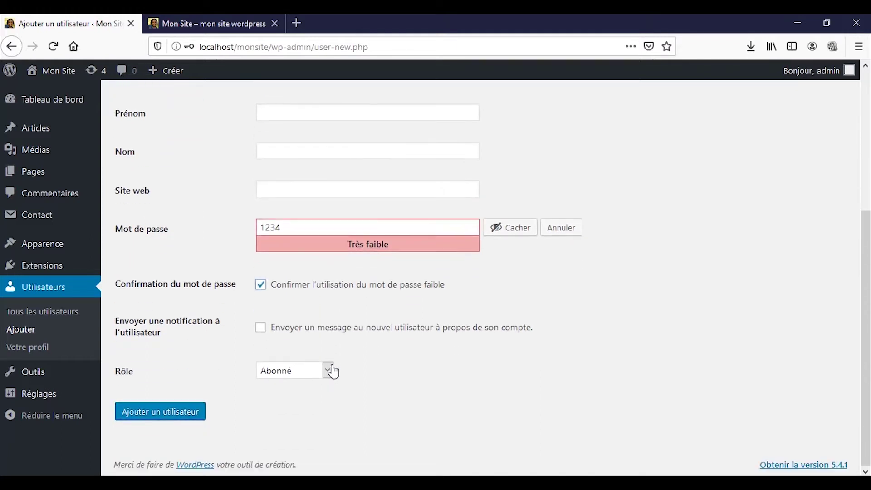
{"action": "left_click", "coordinate": [199, 417]}
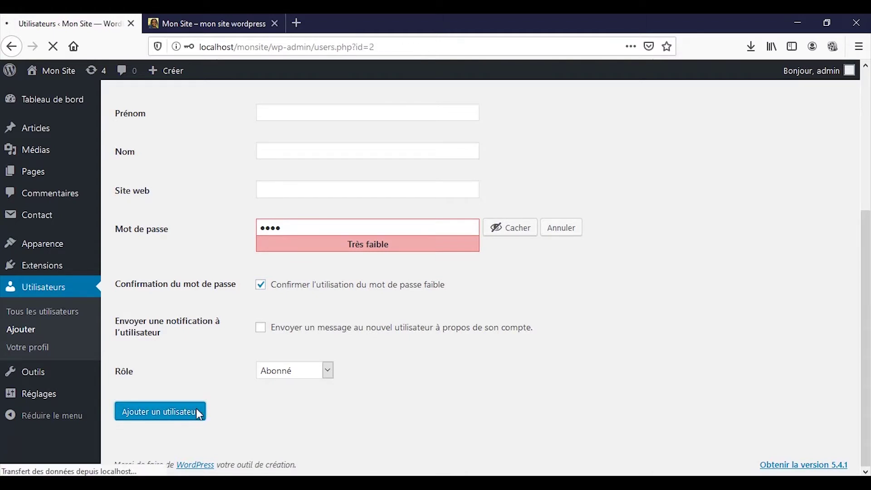
Check that abonne now appears as Abonné, then start adding another user
{"action": "mouse_move", "coordinate": [182, 298]}
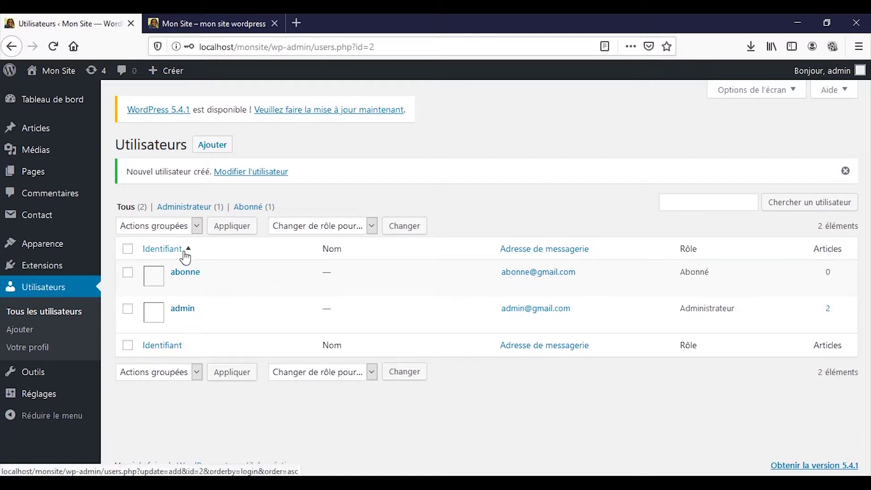
{"action": "left_click", "coordinate": [205, 153]}
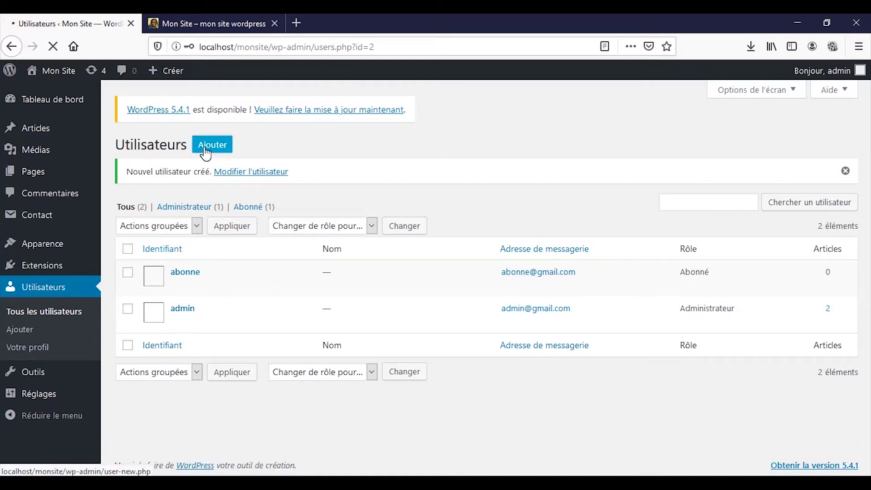
Set the role to Contributeur, enter username 'contributeur' and the user's e-mail address
{"action": "scroll", "coordinate": [222, 245], "scroll_direction": "down", "scroll_amount": 3}
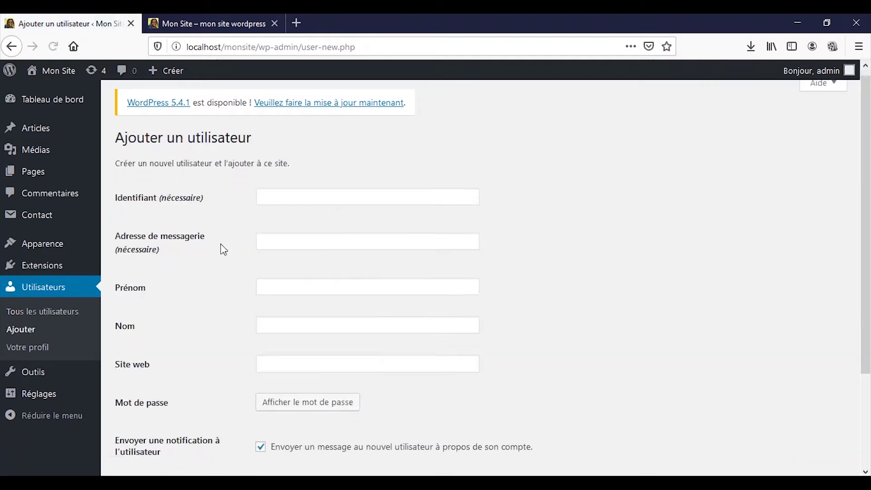
{"action": "left_click", "coordinate": [272, 370]}
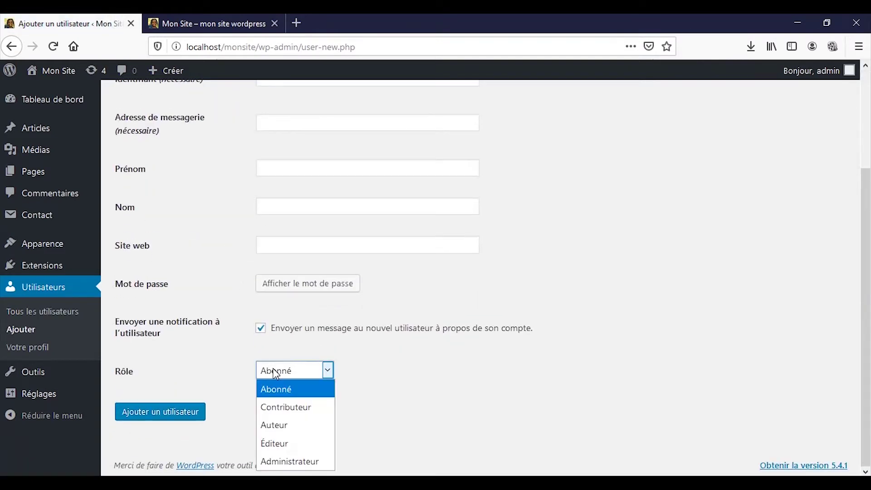
{"action": "left_click", "coordinate": [288, 406]}
{"action": "scroll", "coordinate": [268, 281], "scroll_direction": "up", "scroll_amount": 3}
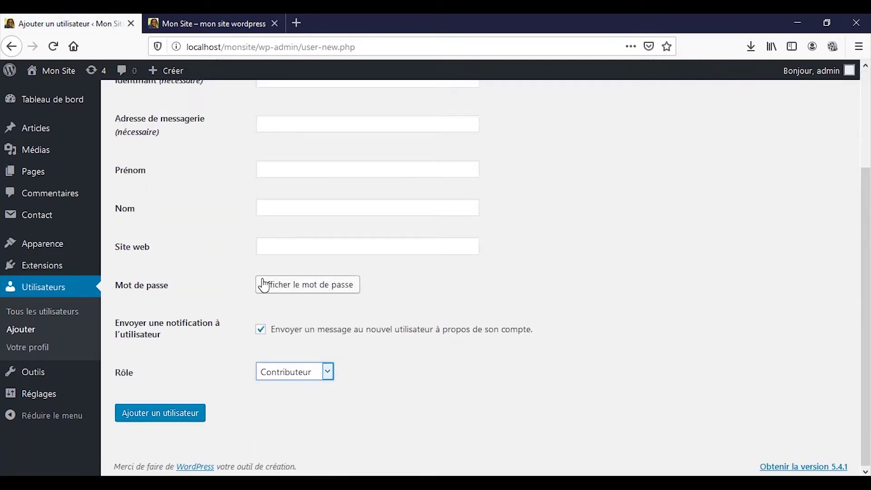
{"action": "left_click", "coordinate": [285, 212]}
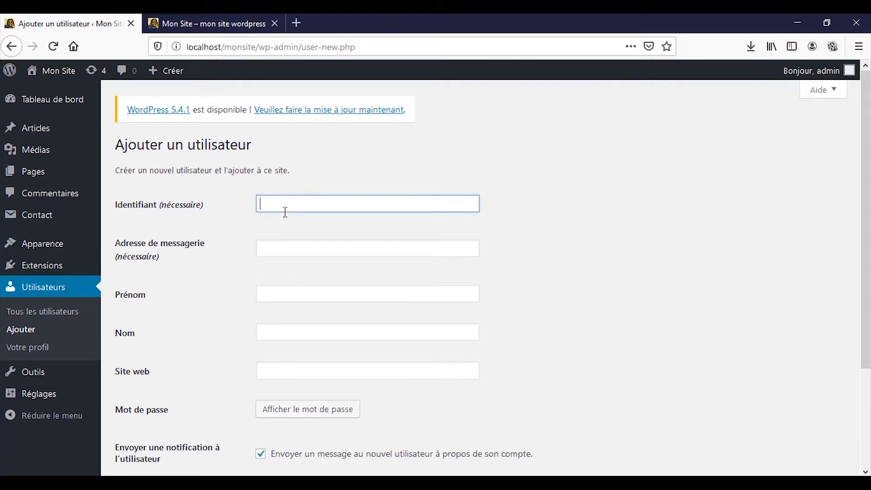
{"action": "type", "text": "contributeur"}
{"action": "key", "text": "Tab"}
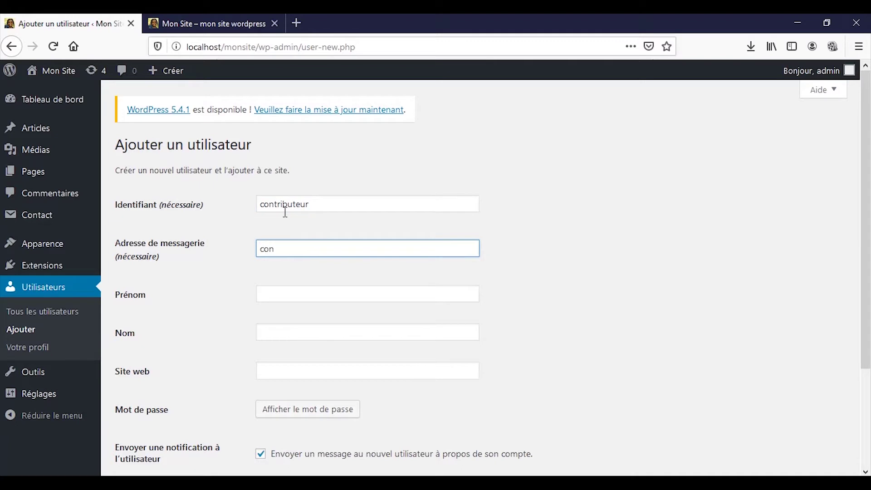
Give contributeur a confirmed weak password, disable notification, and create the account
{"action": "scroll", "coordinate": [274, 336], "scroll_direction": "down", "scroll_amount": 3}
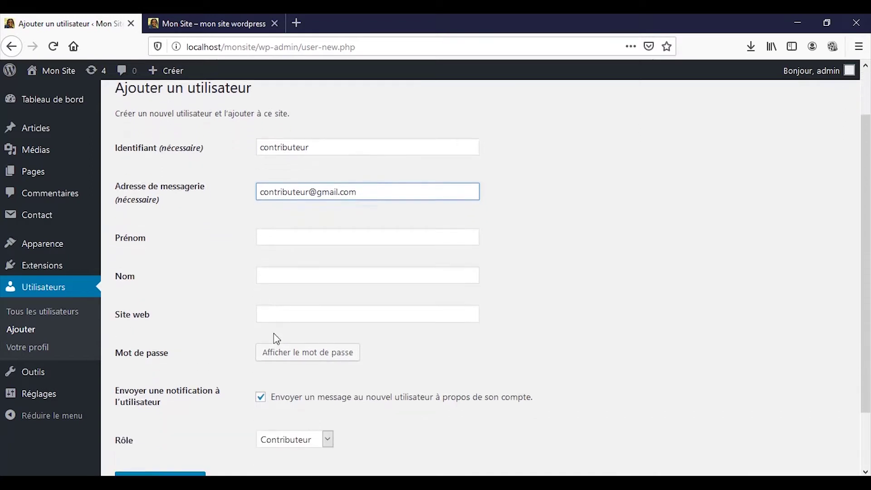
{"action": "left_click", "coordinate": [275, 343]}
{"action": "type", "text": "1234"}
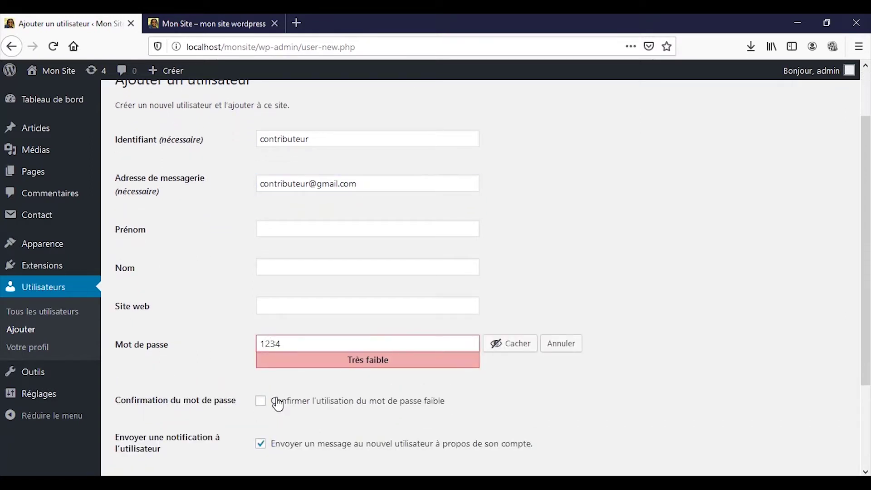
{"action": "left_click", "coordinate": [277, 402]}
{"action": "scroll", "coordinate": [278, 418], "scroll_direction": "down", "scroll_amount": 5}
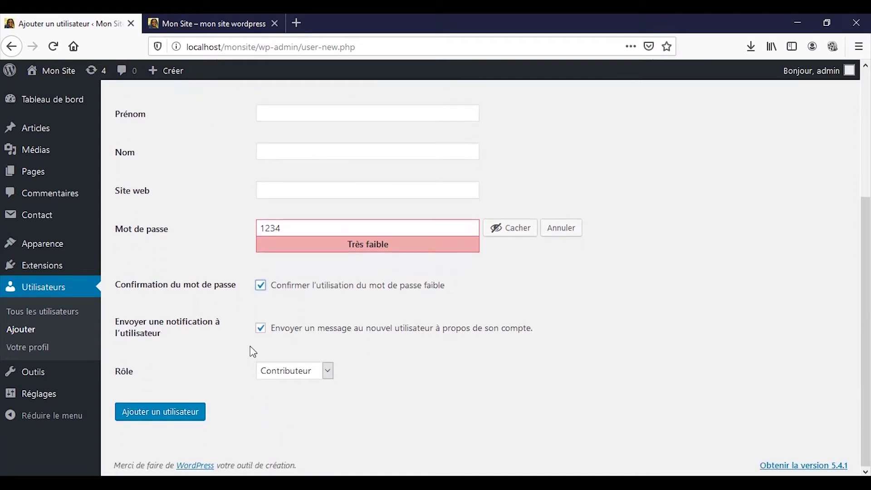
{"action": "left_click", "coordinate": [261, 329]}
{"action": "left_click", "coordinate": [174, 425]}
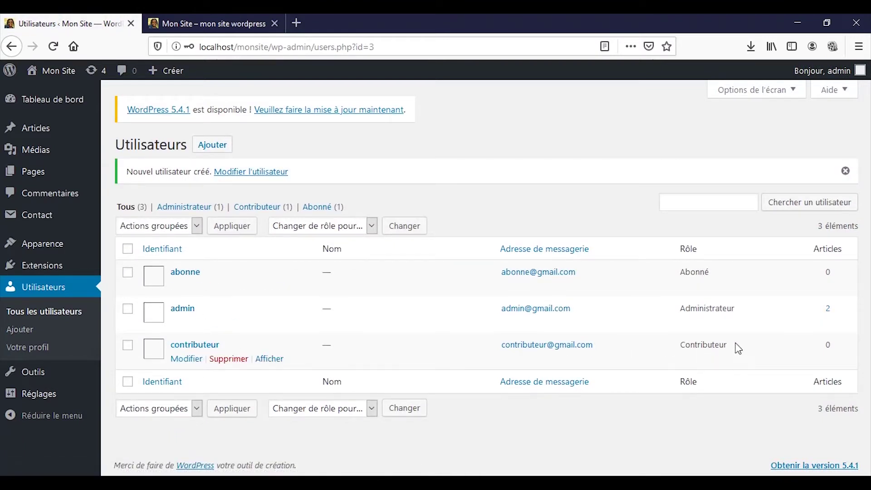
On a new Add User form, choose the Auteur role, username 'auteur' and the user's e-mail
{"action": "left_click", "coordinate": [202, 150]}
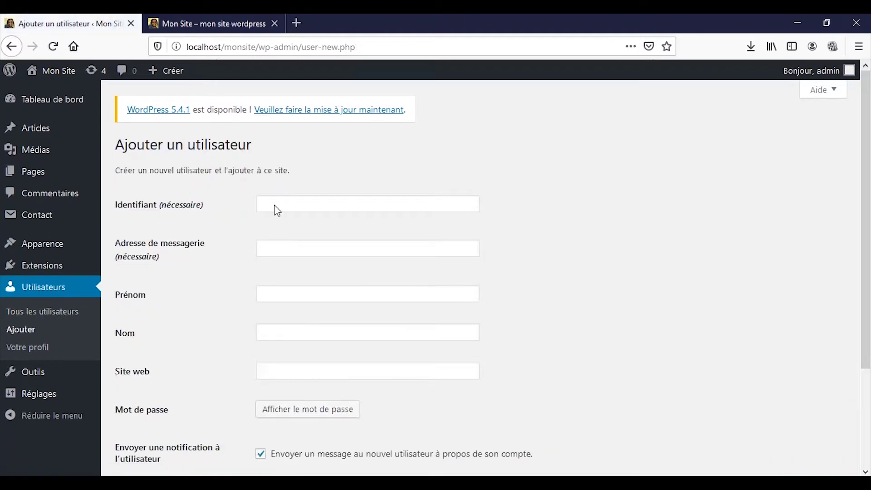
{"action": "scroll", "coordinate": [276, 245], "scroll_direction": "down", "scroll_amount": 3}
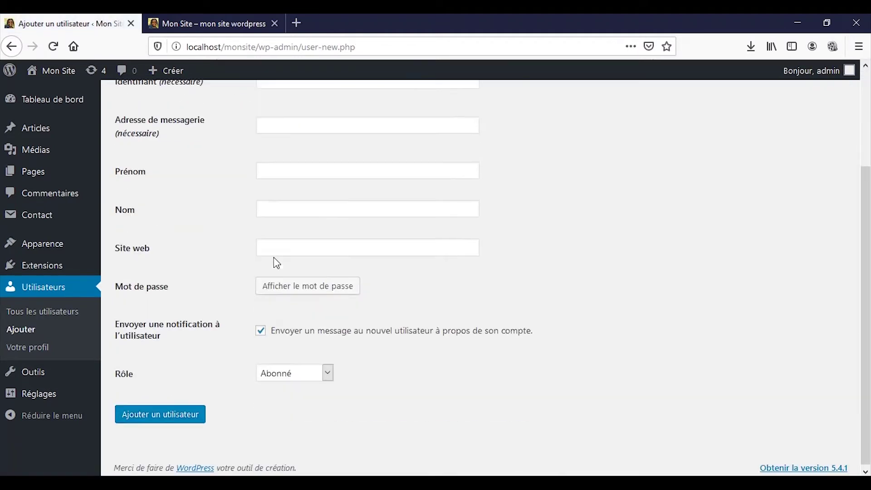
{"action": "left_click", "coordinate": [279, 375]}
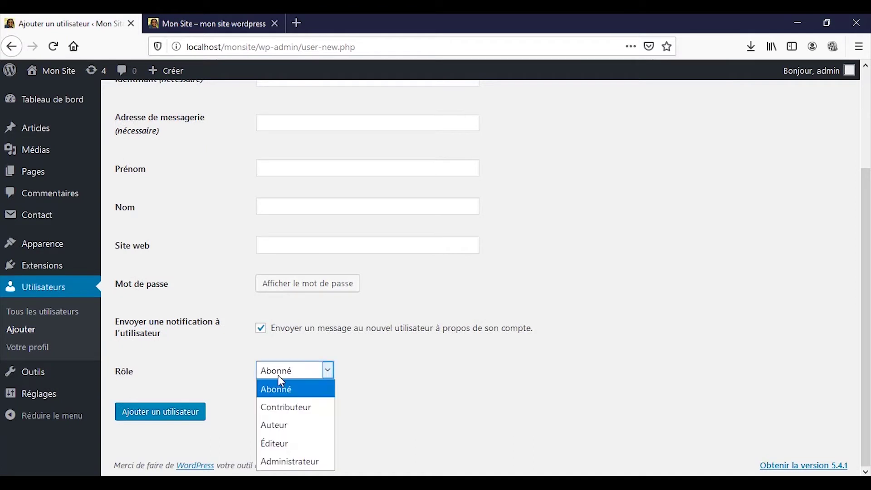
{"action": "left_click", "coordinate": [279, 427]}
{"action": "scroll", "coordinate": [279, 313], "scroll_direction": "up", "scroll_amount": 3}
{"action": "left_click", "coordinate": [300, 207]}
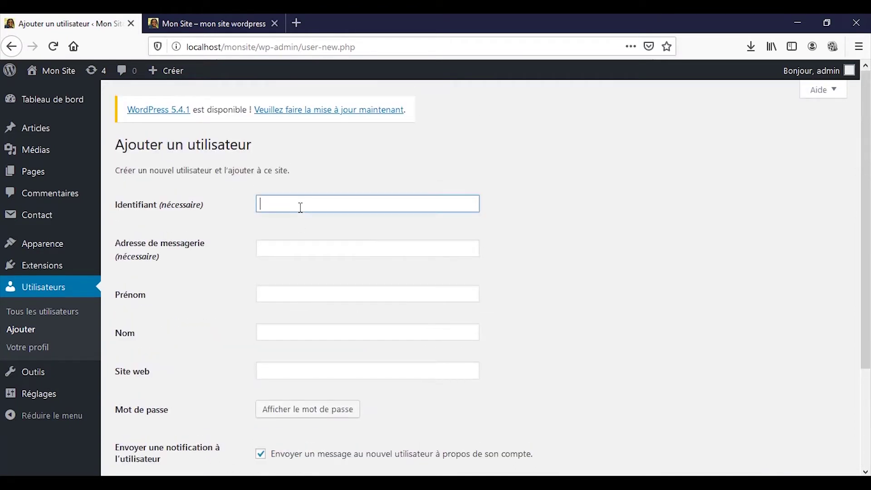
{"action": "type", "text": "auteur"}
{"action": "key", "text": "Tab"}
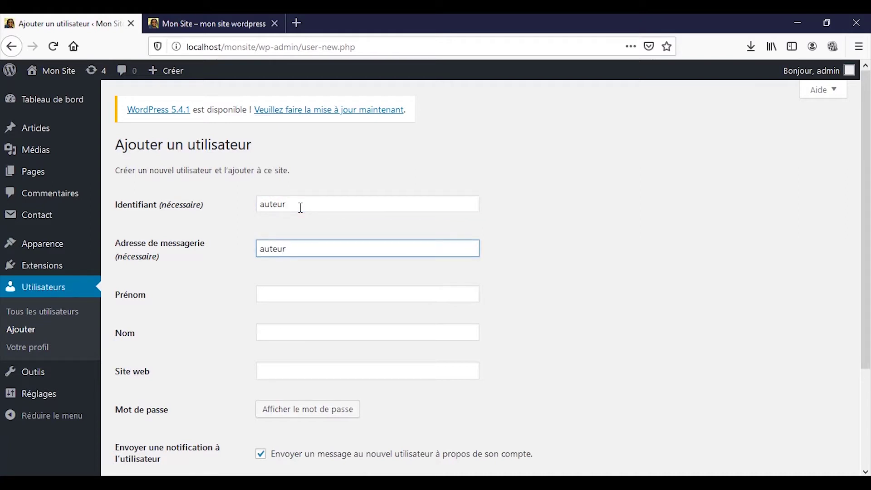
Give auteur a confirmed weak password, disable notification, and create the account
{"action": "scroll", "coordinate": [342, 305], "scroll_direction": "down", "scroll_amount": 3}
{"action": "left_click", "coordinate": [340, 289]}
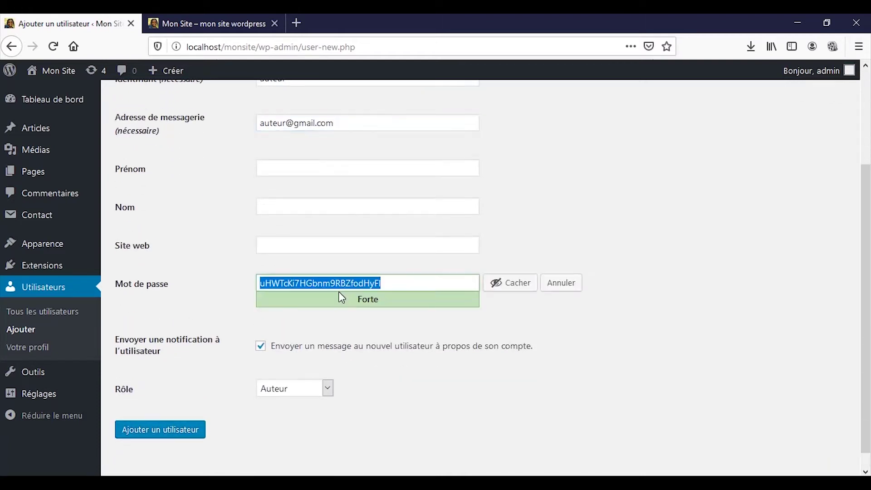
{"action": "type", "text": "1234"}
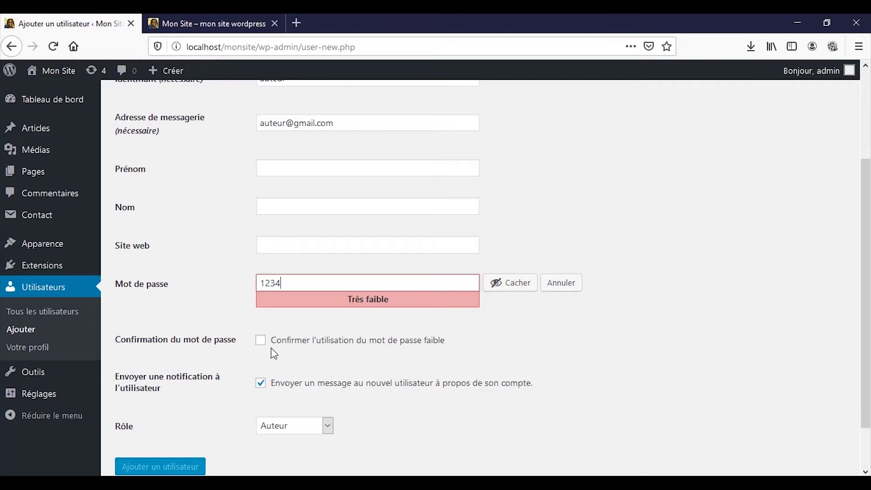
{"action": "left_click", "coordinate": [261, 340]}
{"action": "scroll", "coordinate": [269, 372], "scroll_direction": "down", "scroll_amount": 2}
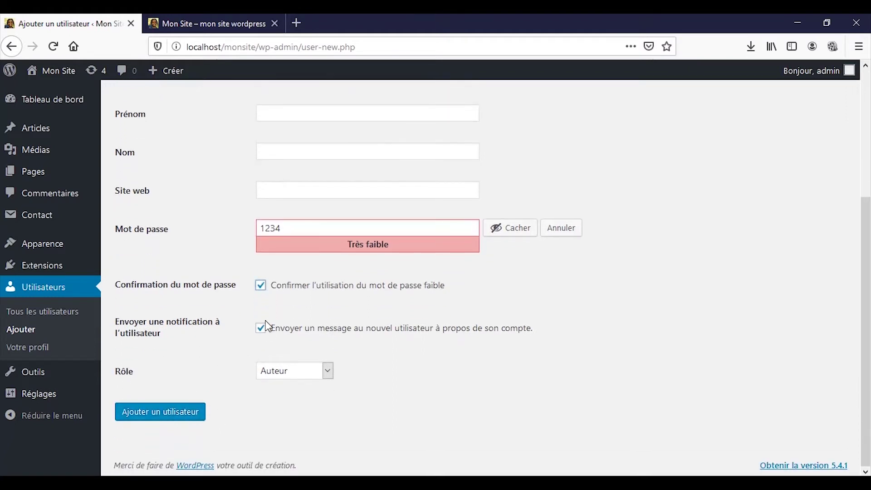
{"action": "left_click", "coordinate": [260, 329]}
{"action": "left_click", "coordinate": [161, 414]}
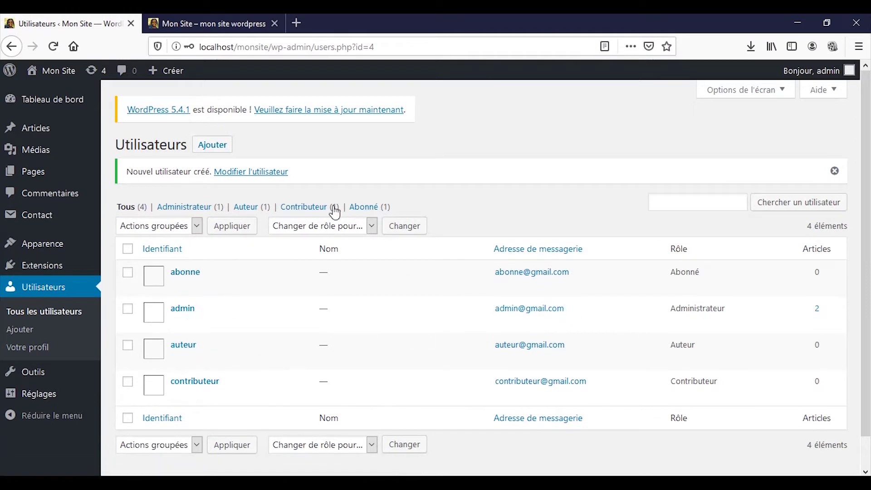
On a new Add User form, choose the Éditeur role, username 'editeur' and the user's e-mail
{"action": "left_click", "coordinate": [207, 151]}
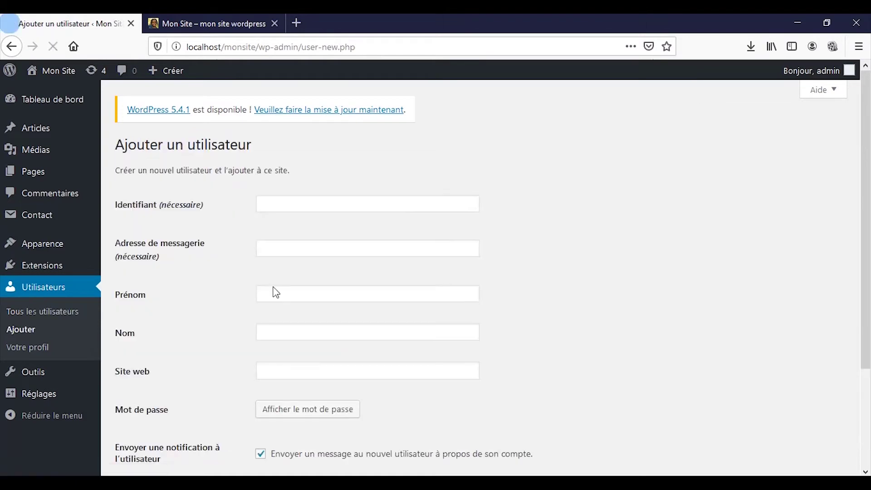
{"action": "scroll", "coordinate": [317, 362], "scroll_direction": "down", "scroll_amount": 3}
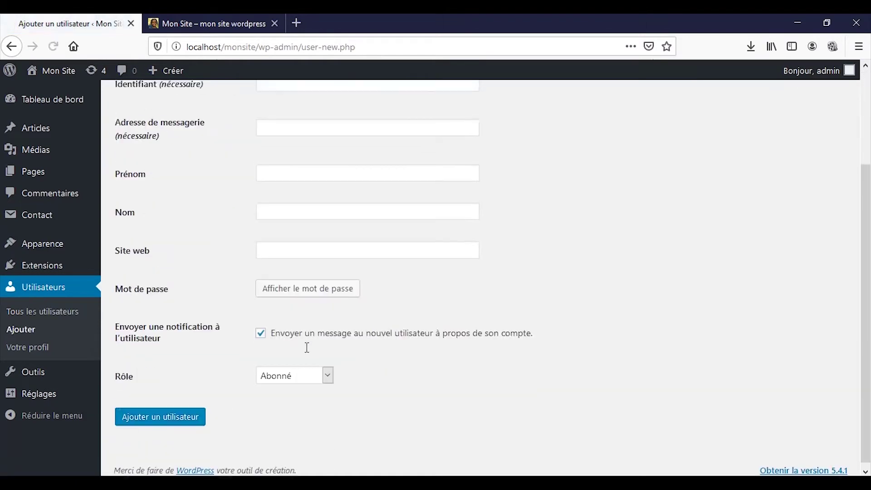
{"action": "left_click", "coordinate": [318, 375]}
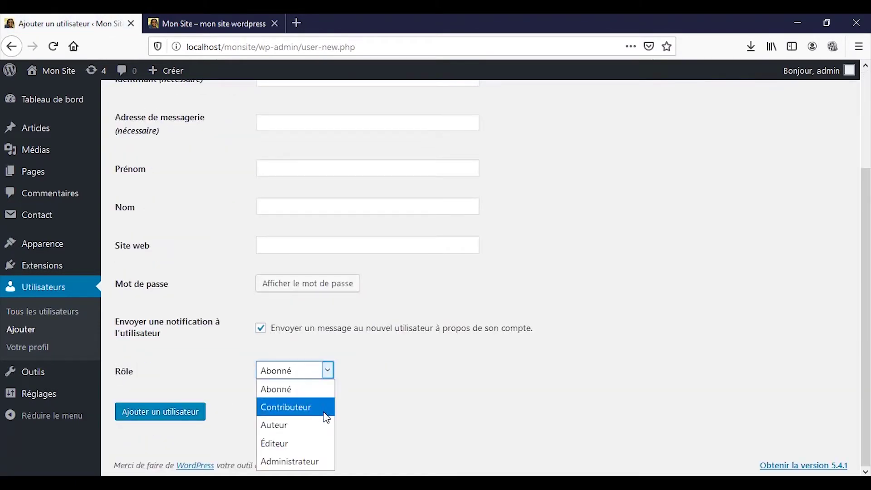
{"action": "left_click", "coordinate": [280, 443]}
{"action": "scroll", "coordinate": [249, 367], "scroll_direction": "up", "scroll_amount": 3}
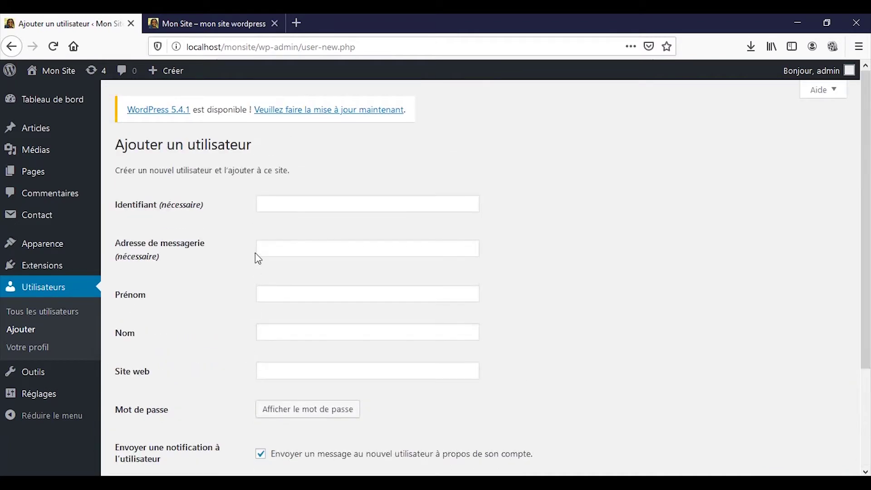
{"action": "left_click", "coordinate": [273, 206]}
{"action": "type", "text": "e"}
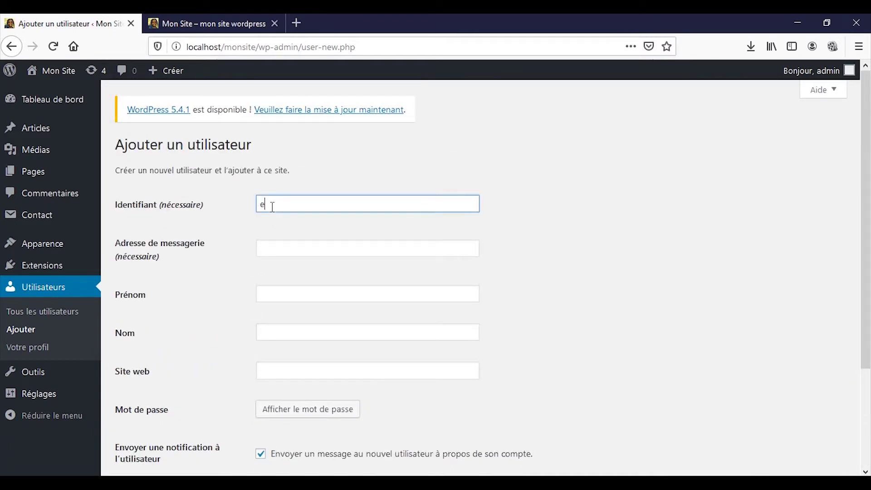
{"action": "type", "text": "diteur"}
{"action": "key", "text": "Tab"}
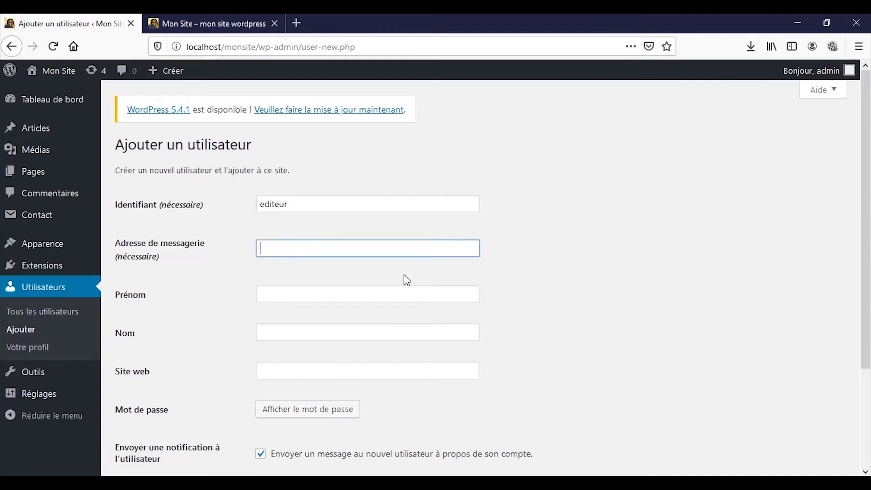
{"action": "key", "text": "Tab"}
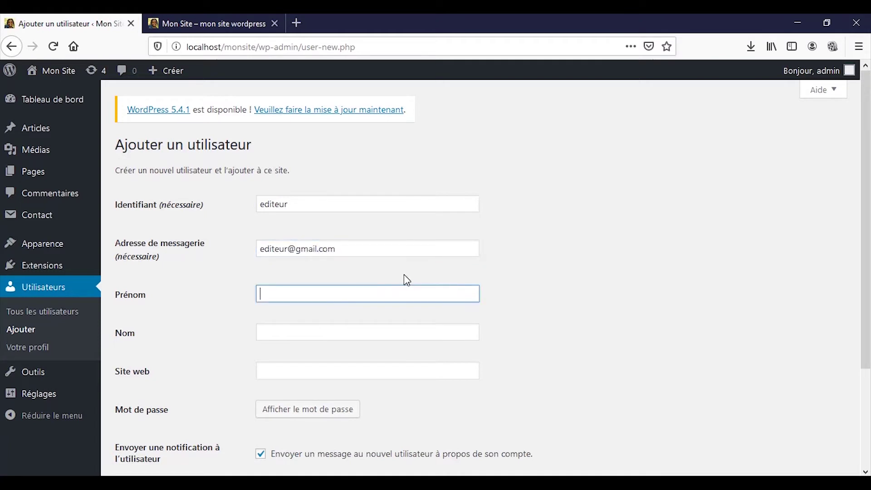
Give editeur a confirmed weak password, disable notification, and create the account
{"action": "left_click", "coordinate": [336, 408]}
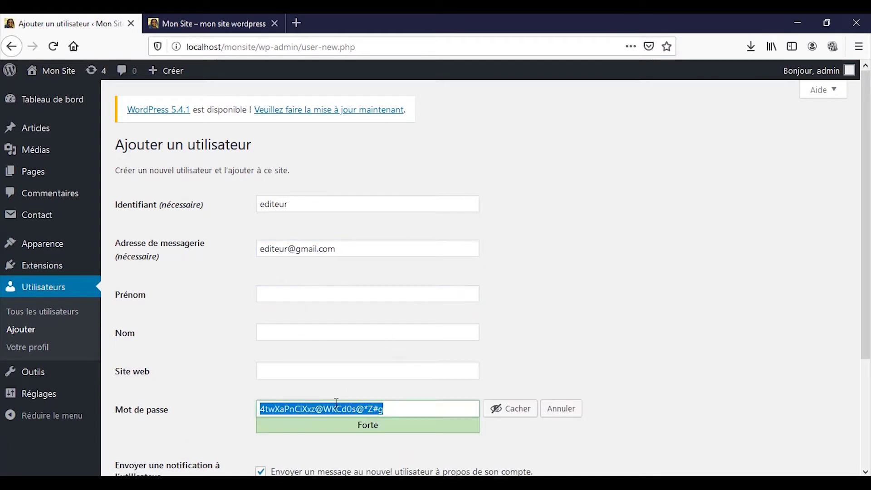
{"action": "type", "text": "1234"}
{"action": "scroll", "coordinate": [336, 403], "scroll_direction": "down", "scroll_amount": 2}
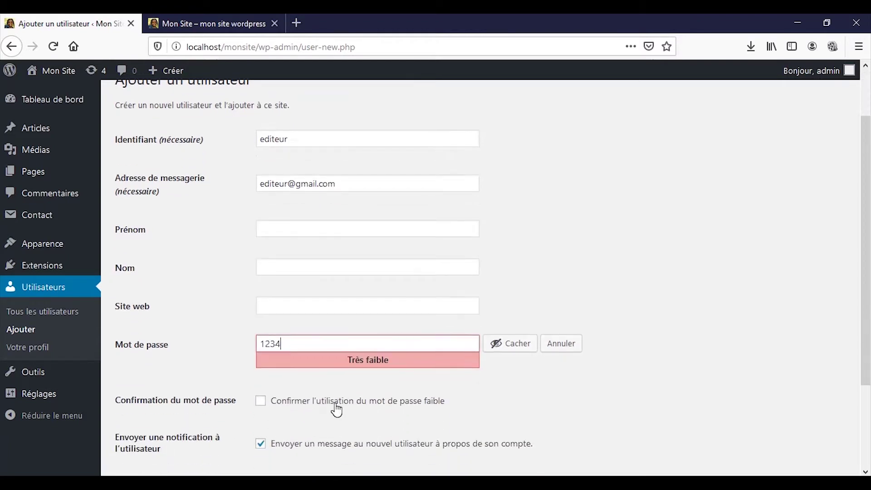
{"action": "left_click", "coordinate": [335, 406]}
{"action": "scroll", "coordinate": [336, 407], "scroll_direction": "down", "scroll_amount": 3}
{"action": "left_click", "coordinate": [281, 330]}
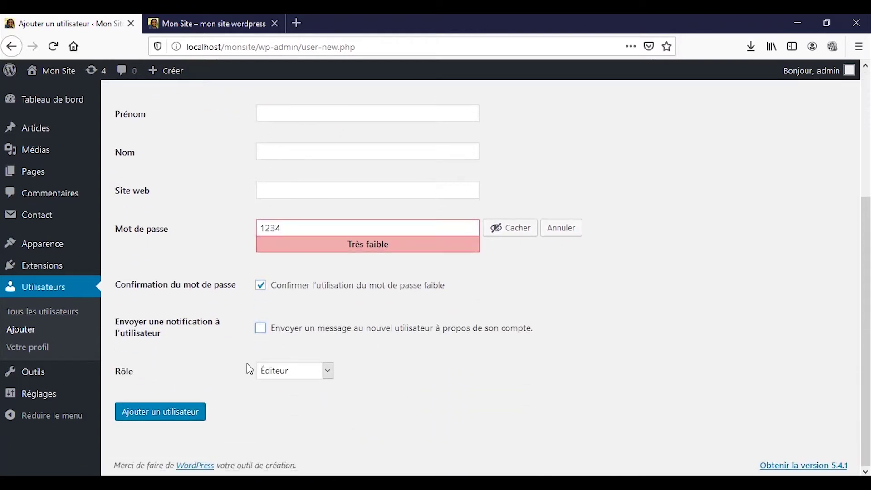
{"action": "left_click", "coordinate": [145, 415]}
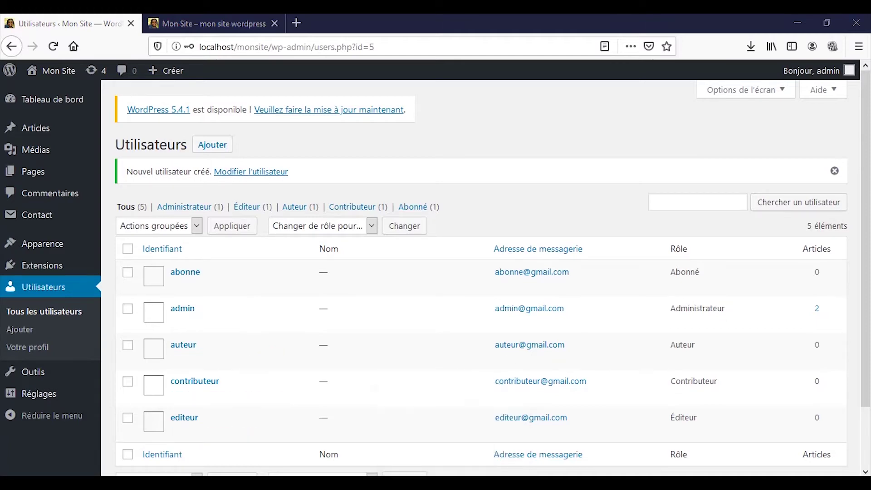
Switch to Foxit PhantomPDF showing the user-types page of Mise_en_route.pdf
{"action": "key", "text": "alt+Tab"}
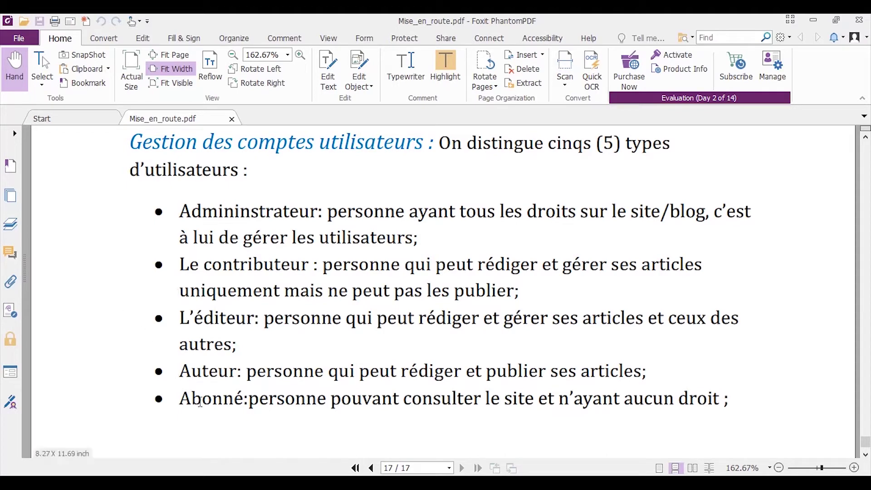
Select the Abonné role's description line on the user-types page of the PDF
{"action": "left_click_drag", "start_coordinate": [200, 402], "coordinate": [769, 411]}
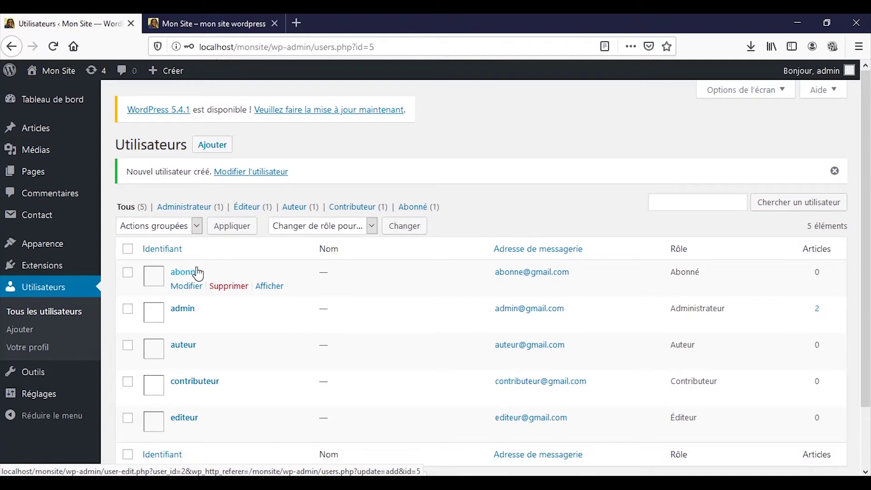
Log the admin out and sign in with the subscriber account's username and password
{"action": "mouse_move", "coordinate": [816, 71]}
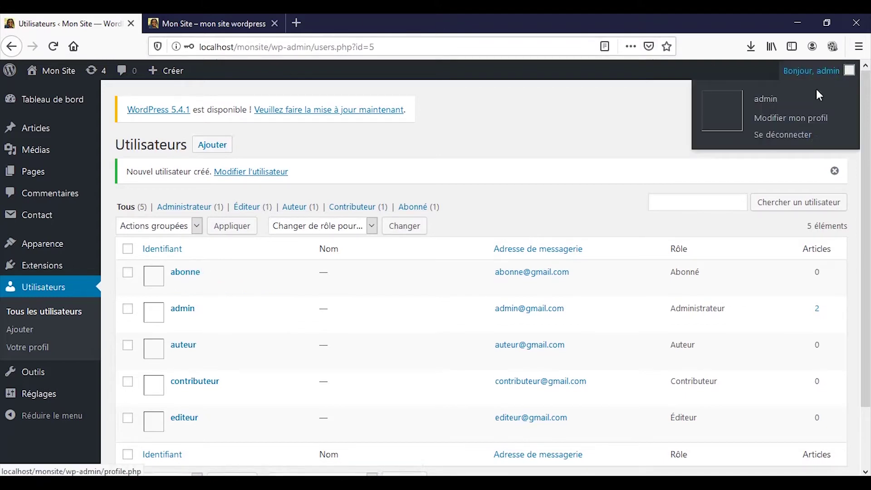
{"action": "left_click", "coordinate": [789, 144]}
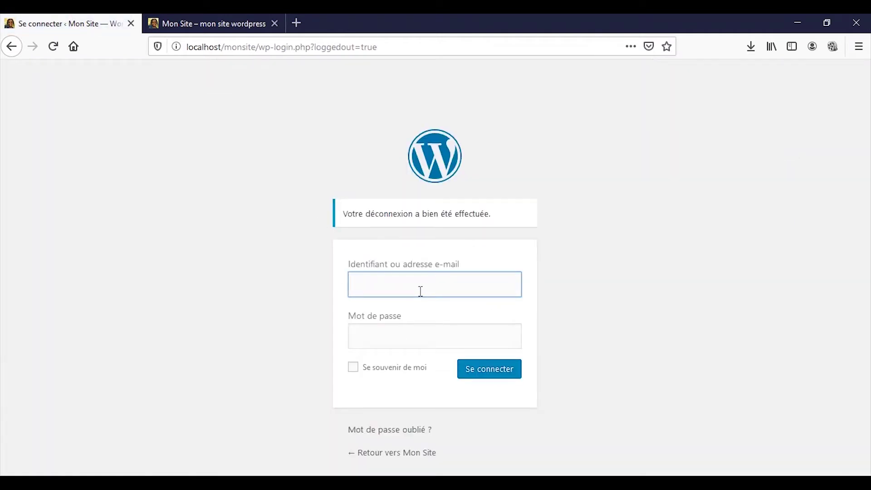
{"action": "type", "text": "abonne"}
{"action": "key", "text": "Tab"}
{"action": "type", "text": "abon"}
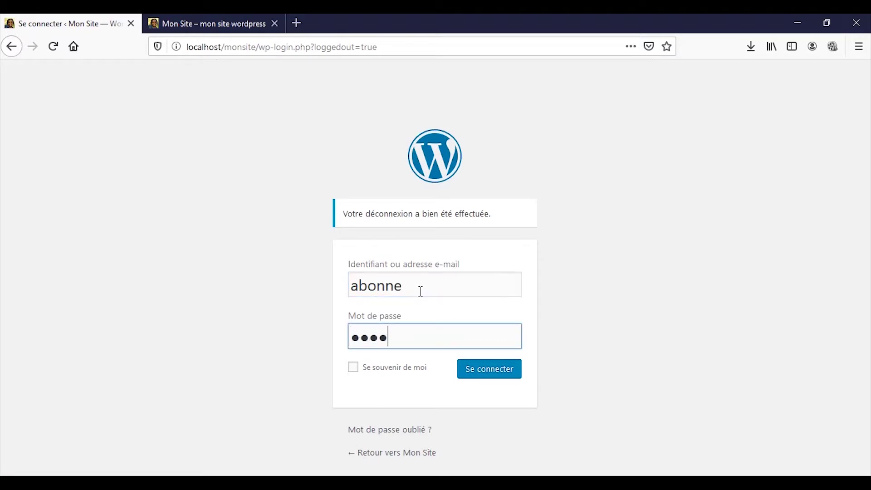
{"action": "left_click", "coordinate": [493, 376]}
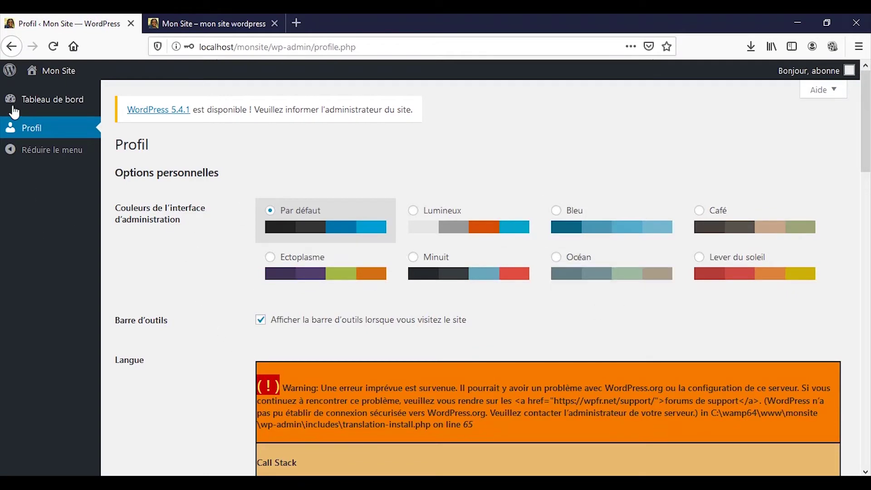
{"action": "left_click", "coordinate": [40, 137]}
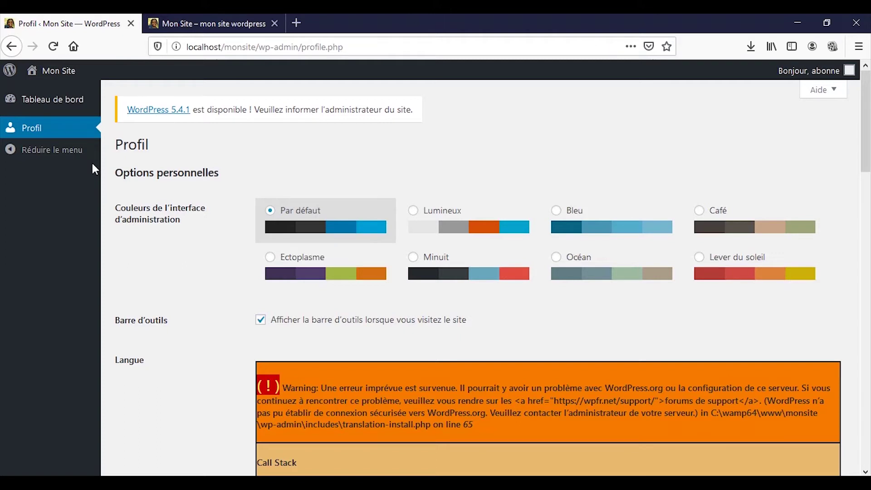
{"action": "left_click", "coordinate": [75, 137]}
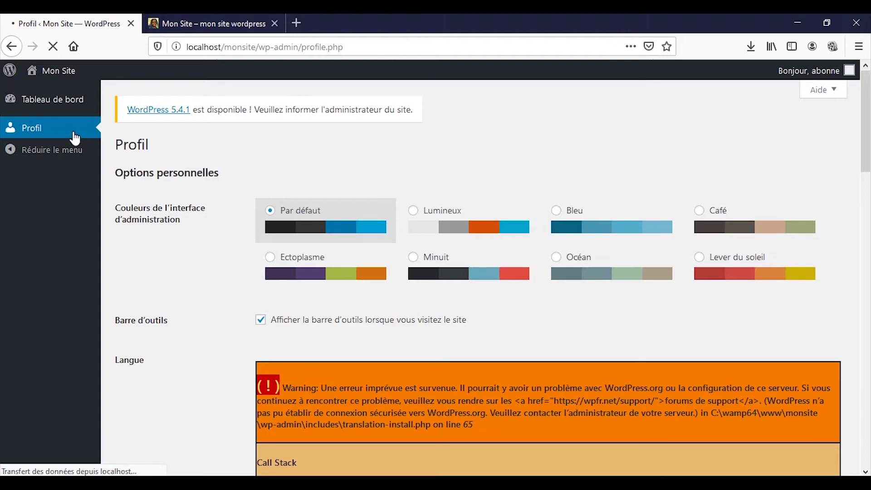
Reload the public site tab as the subscriber and scroll through the Article 2 post
{"action": "left_click", "coordinate": [183, 14]}
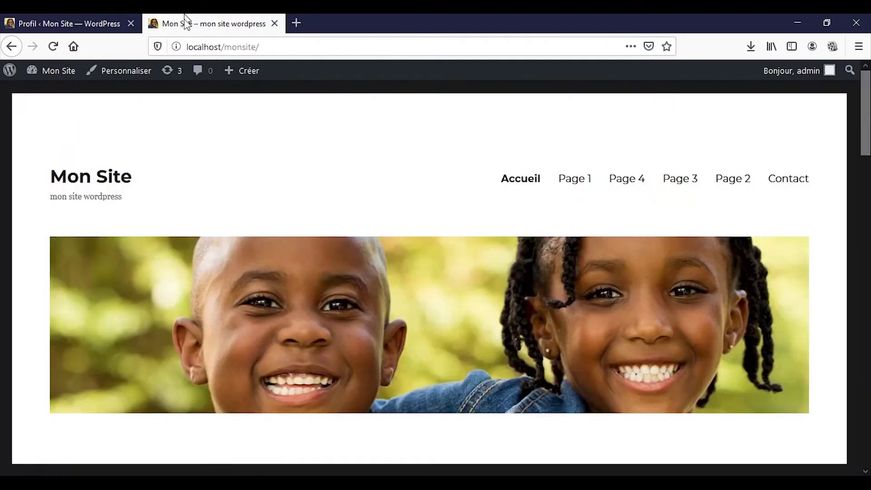
{"action": "left_click", "coordinate": [52, 53]}
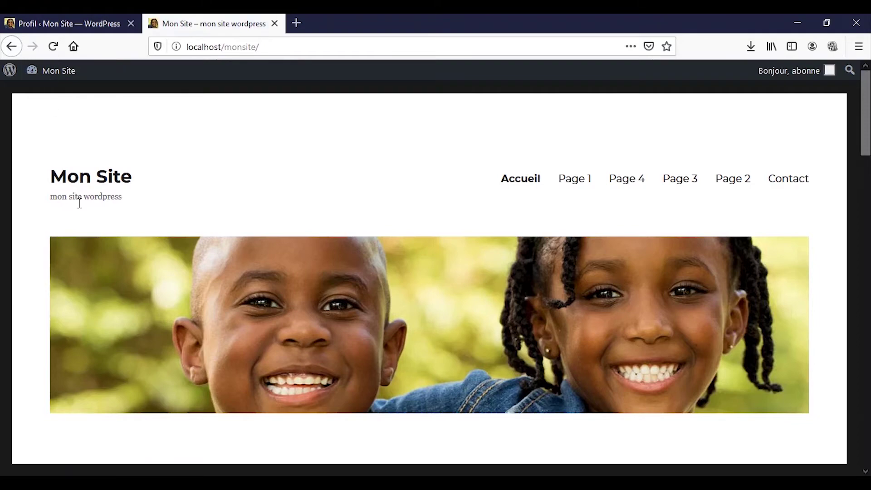
{"action": "scroll", "coordinate": [179, 243], "scroll_direction": "down", "scroll_amount": 7}
{"action": "scroll", "coordinate": [175, 234], "scroll_direction": "up", "scroll_amount": 4}
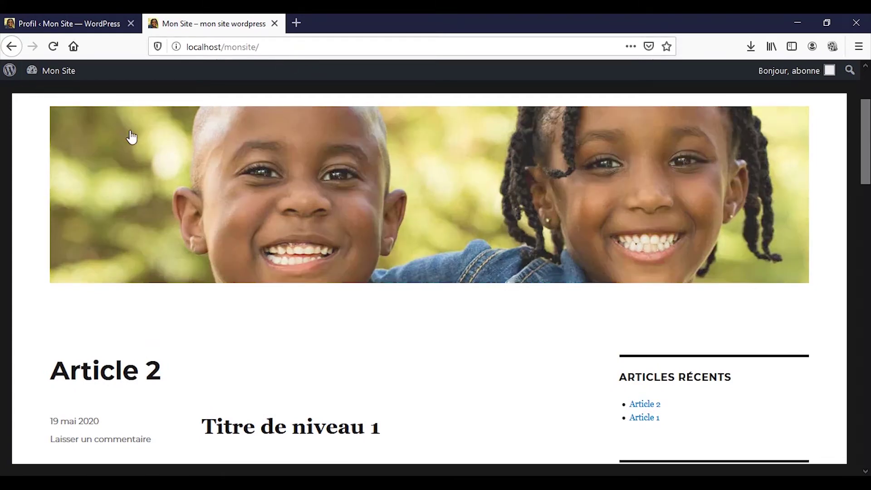
{"action": "scroll", "coordinate": [163, 151], "scroll_direction": "down", "scroll_amount": 10}
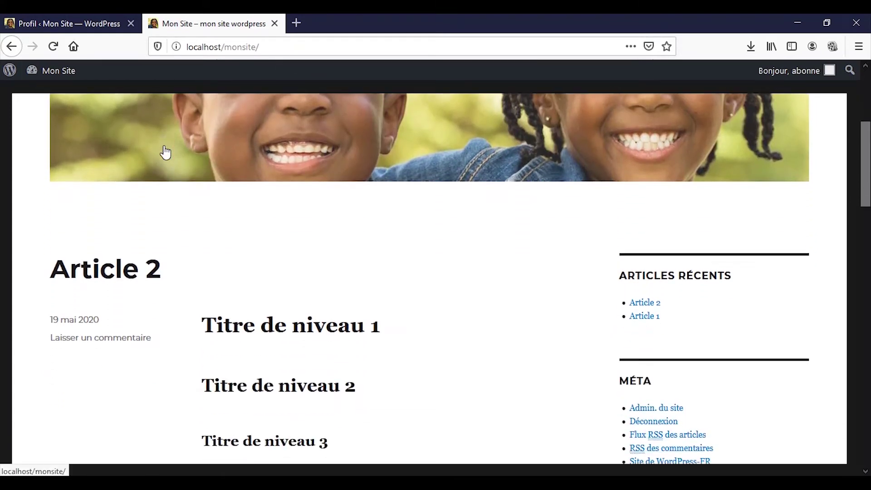
{"action": "scroll", "coordinate": [197, 161], "scroll_direction": "down", "scroll_amount": 4}
{"action": "scroll", "coordinate": [198, 168], "scroll_direction": "up", "scroll_amount": 15}
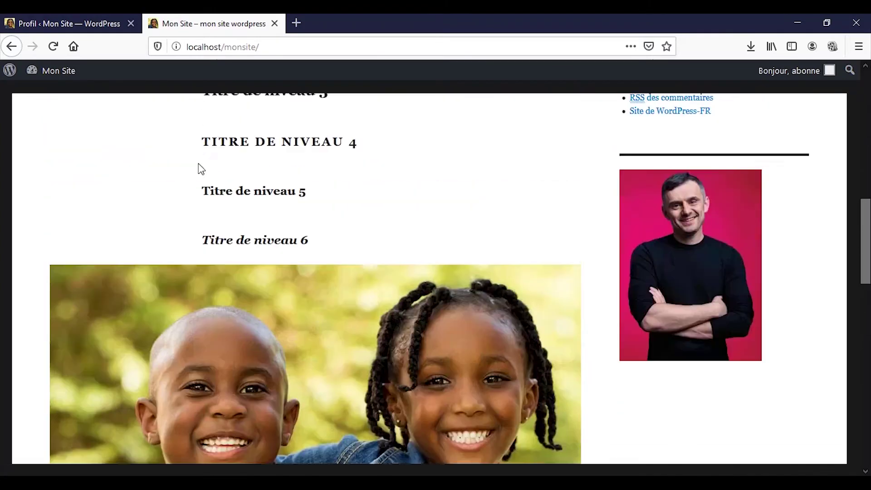
Return to the subscriber's Profil page and log the subscriber out
{"action": "left_click", "coordinate": [76, 16]}
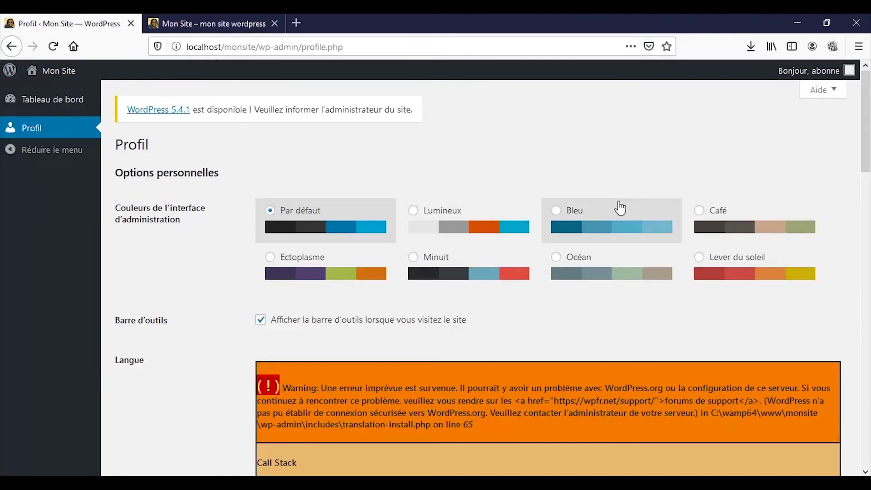
{"action": "mouse_move", "coordinate": [818, 77]}
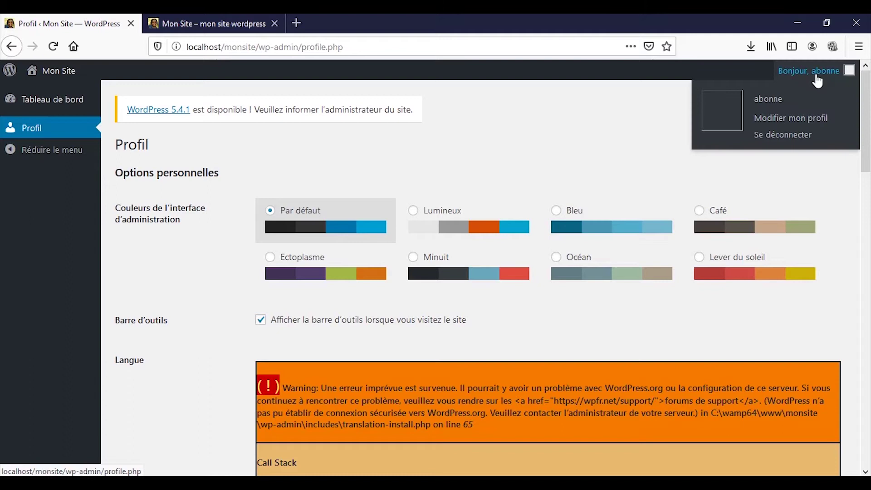
{"action": "left_click", "coordinate": [800, 139]}
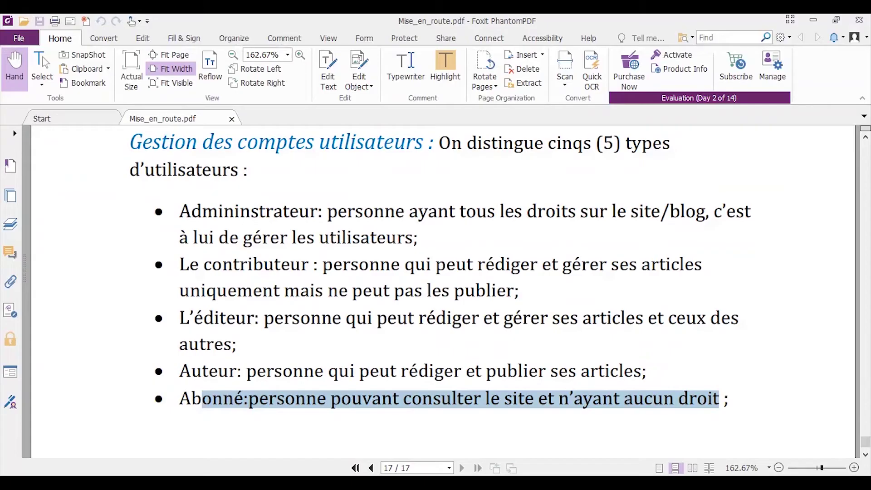
Clear the Abonné selection and select the Auteur role's description in the PDF
{"action": "left_click", "coordinate": [264, 407]}
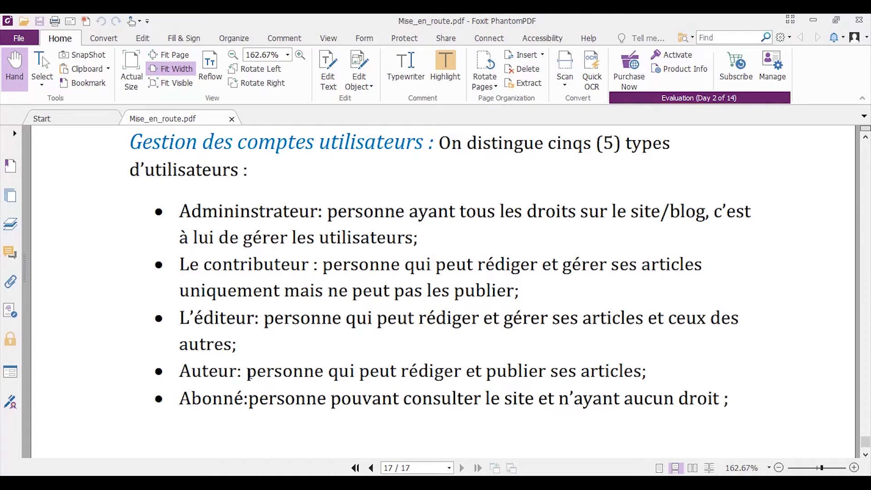
{"action": "left_click_drag", "start_coordinate": [249, 374], "coordinate": [647, 376]}
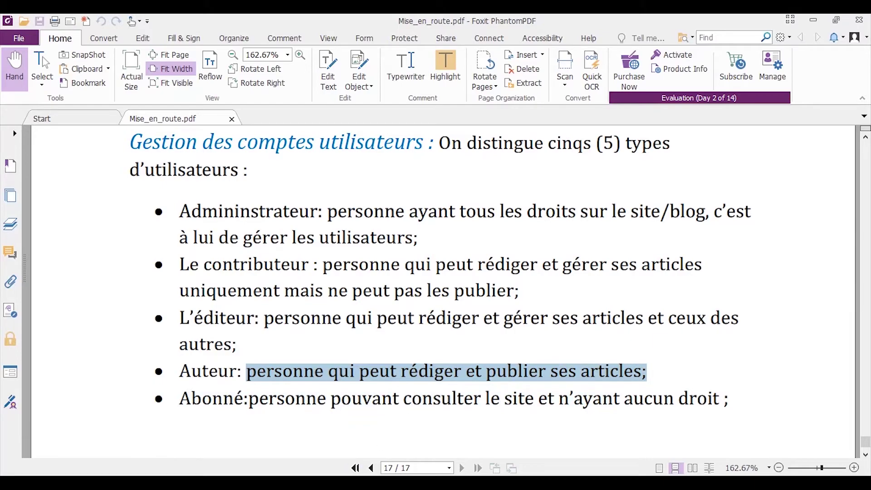
Sign in as the author account, removing a stray character from the username before entering the password
{"action": "mouse_move", "coordinate": [391, 483]}
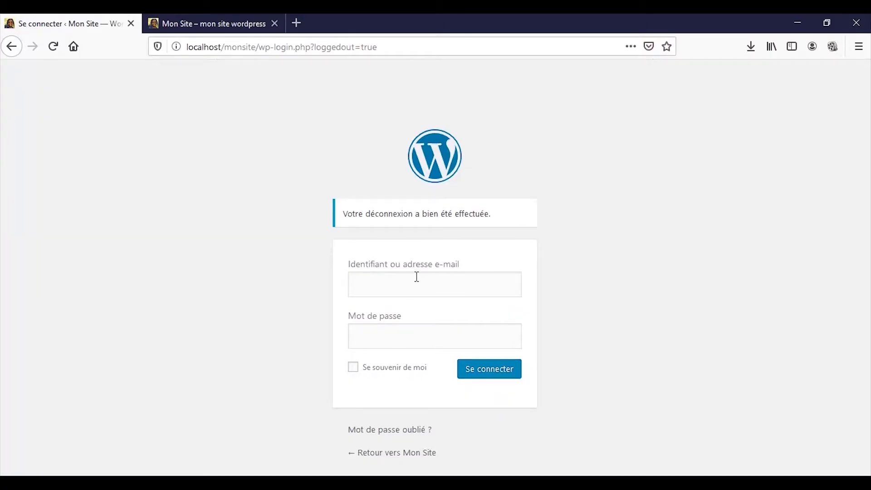
{"action": "left_click", "coordinate": [417, 278]}
{"action": "type", "text": "aute"}
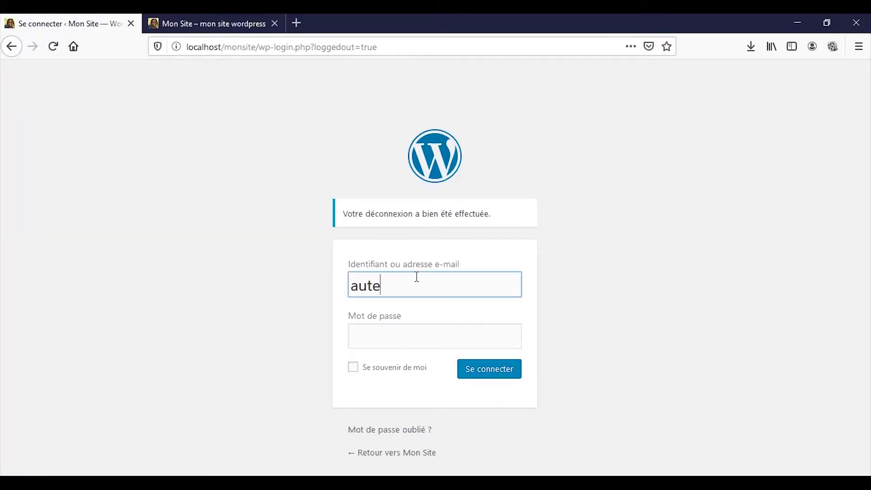
{"action": "type", "text": "ur²"}
{"action": "key", "text": "Tab"}
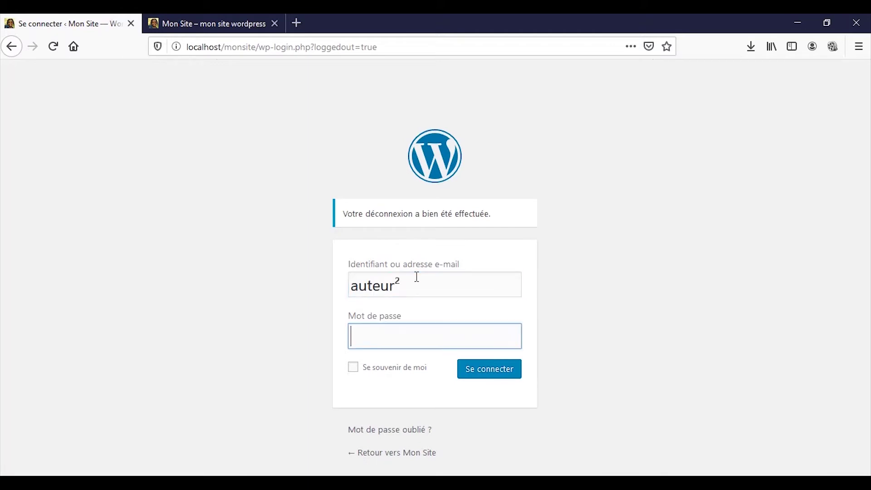
{"action": "left_click", "coordinate": [417, 277]}
{"action": "key", "text": "BackSpace"}
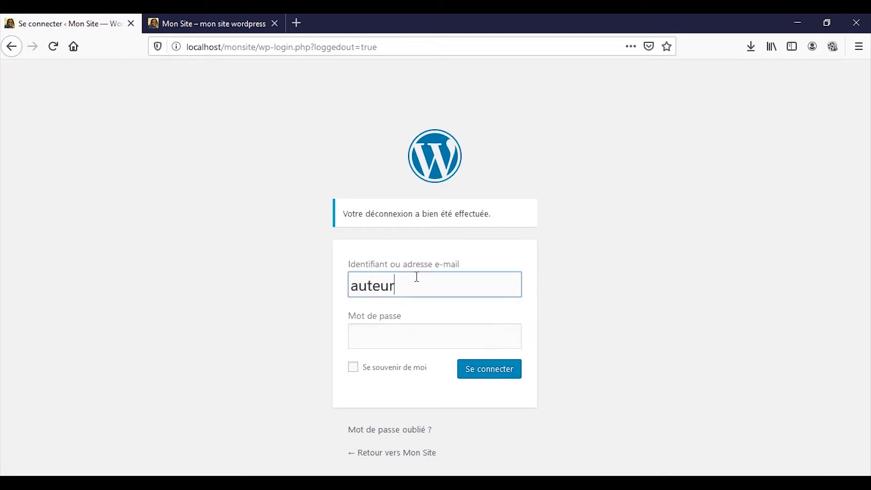
{"action": "key", "text": "Tab"}
{"action": "type", "text": "1234"}
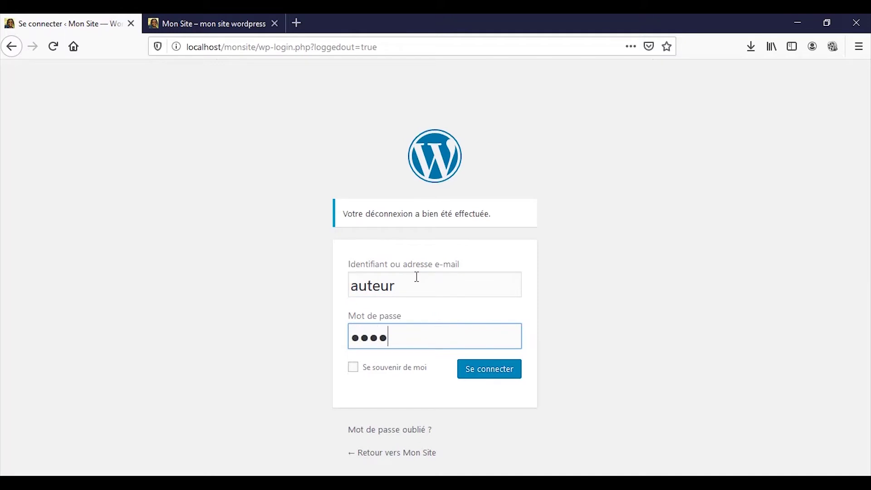
{"action": "left_click", "coordinate": [487, 362]}
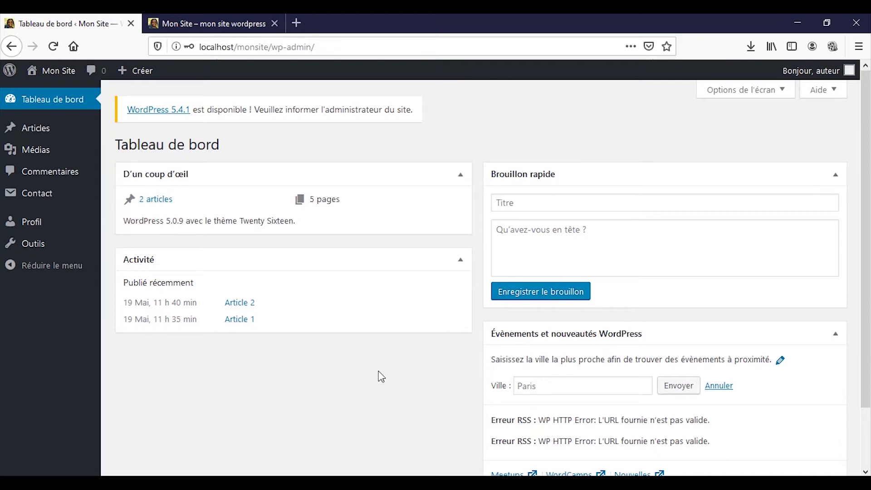
Open the author's Articles list and start a new article
{"action": "mouse_move", "coordinate": [32, 154]}
{"action": "mouse_move", "coordinate": [41, 134]}
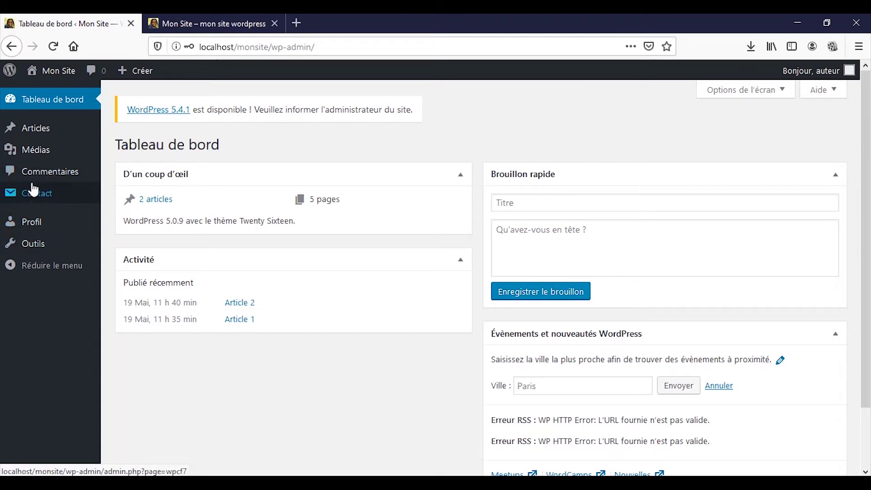
{"action": "left_click", "coordinate": [44, 135]}
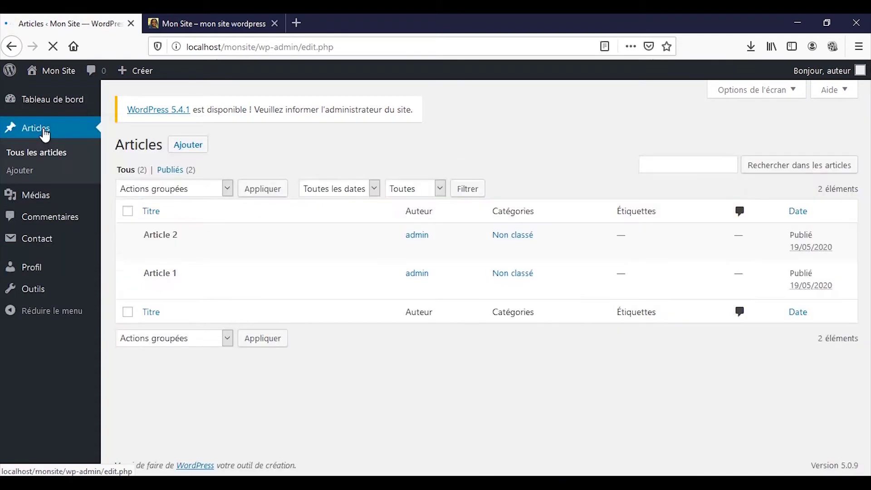
{"action": "left_click", "coordinate": [200, 151]}
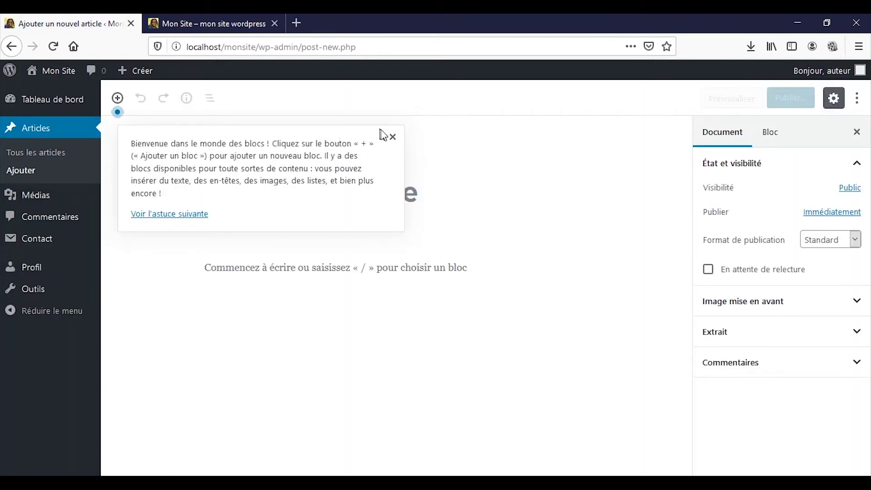
Dismiss the welcome tip and title the new post 'Article d'un auteur'
{"action": "left_click", "coordinate": [392, 137]}
{"action": "left_click", "coordinate": [387, 183]}
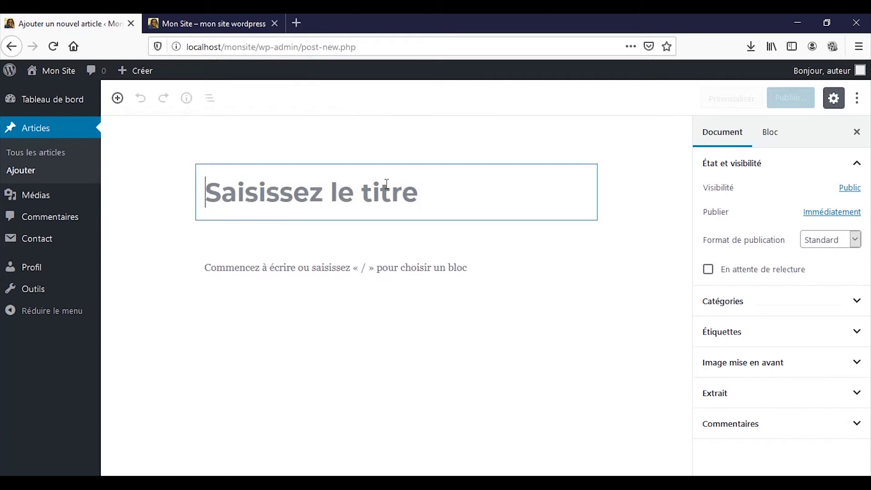
{"action": "type", "text": "A"}
{"action": "key", "text": "BackSpace"}
{"action": "type", "text": "A"}
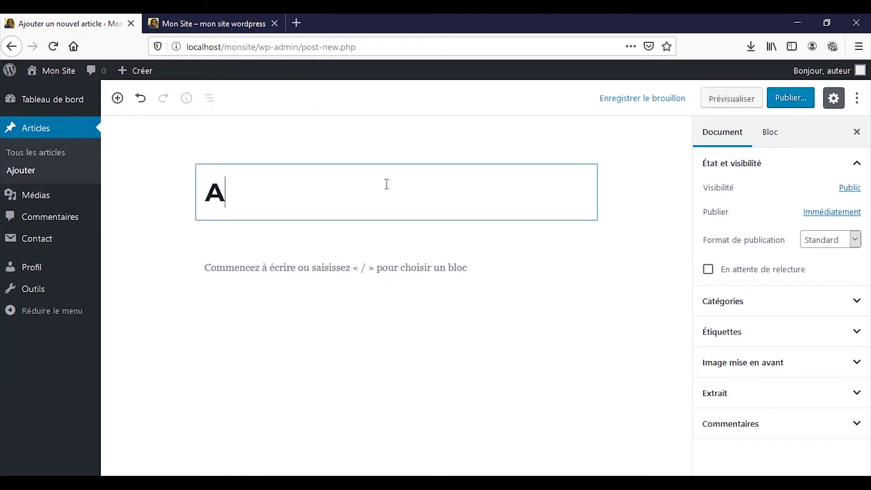
{"action": "type", "text": "rticle d'un"}
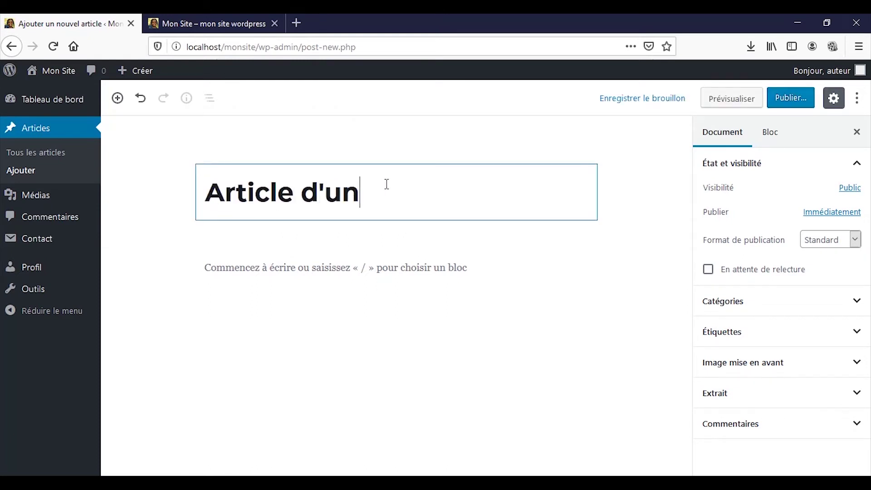
{"action": "type", "text": " auteur"}
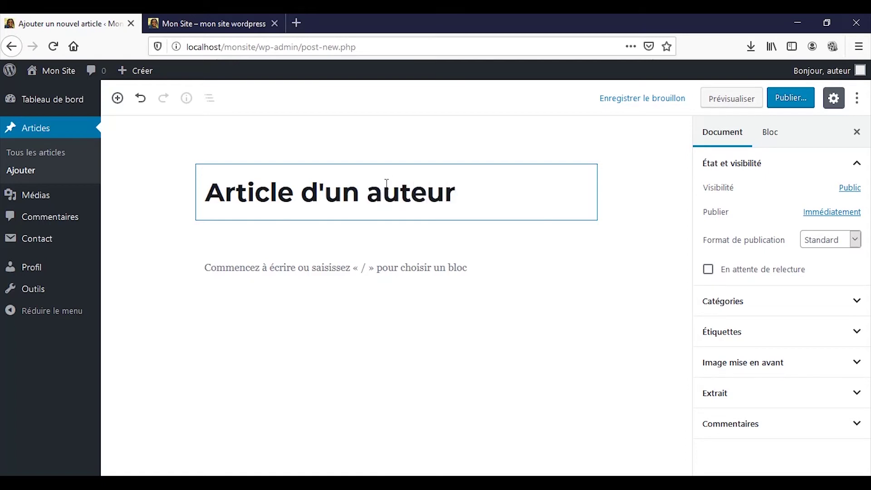
Write a body paragraph saying a user whose role is Auteur wrote it, then start publishing
{"action": "left_click", "coordinate": [342, 267]}
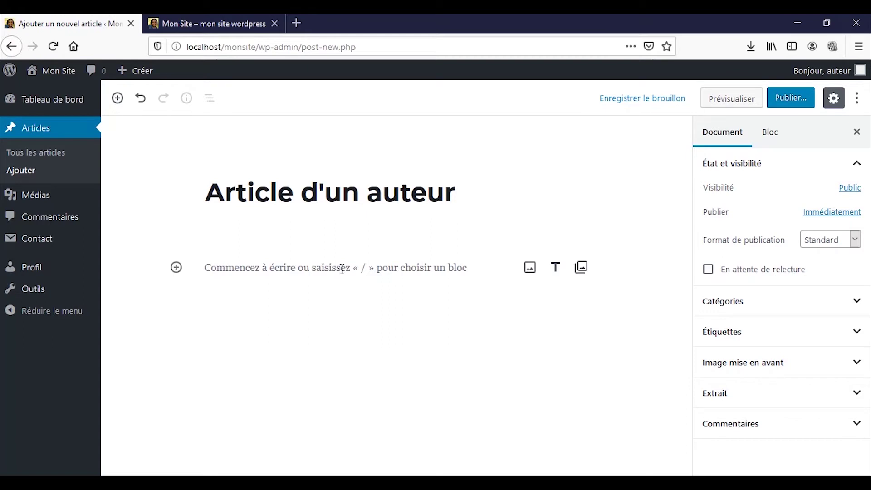
{"action": "left_click", "coordinate": [342, 268]}
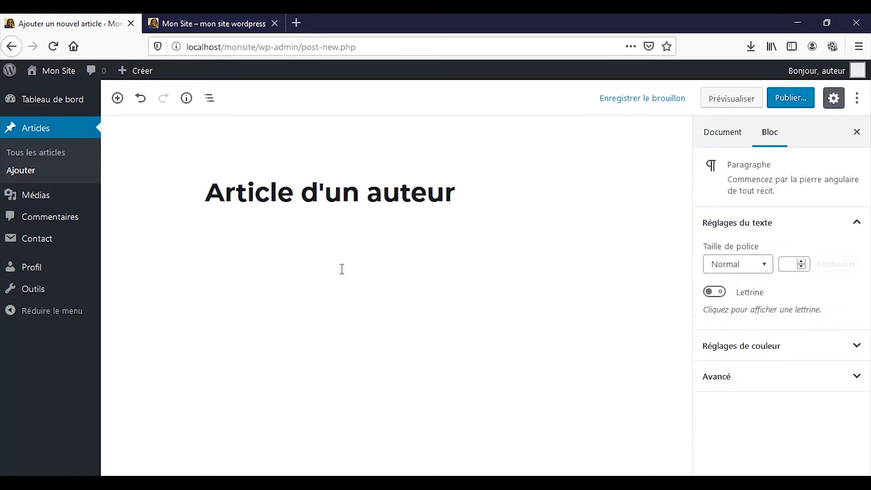
{"action": "type", "text": "ceci est un article"}
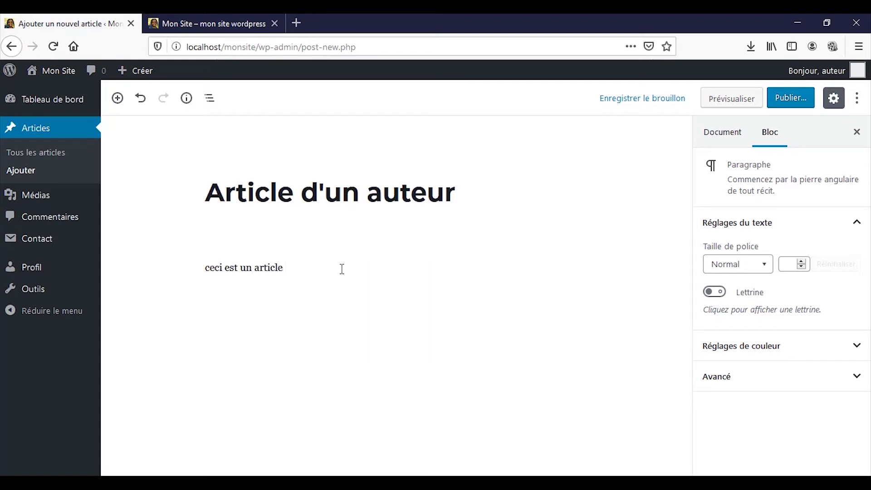
{"action": "type", "text": " saisis p"}
{"action": "type", "text": "ar un aut"}
{"action": "type", "text": "utilisat"}
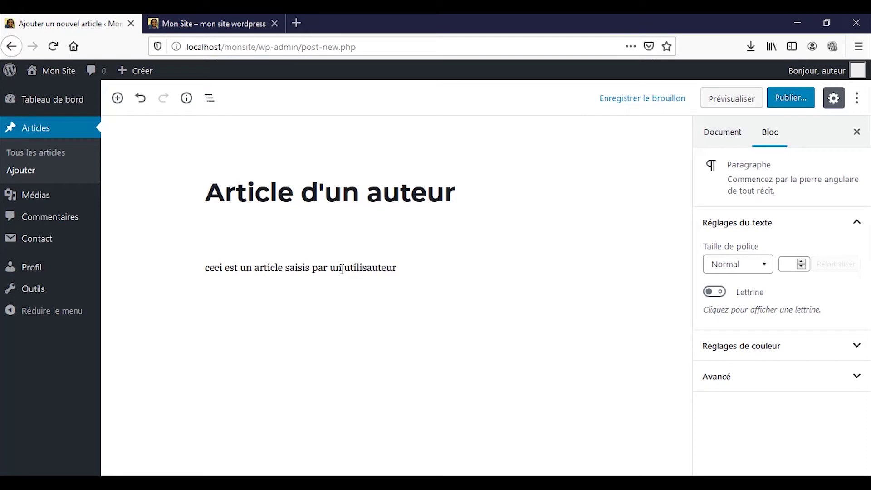
{"action": "type", "text": "eur de"}
{"action": "key", "text": "BackSpace"}
{"action": "key", "text": "BackSpace"}
{"action": "key", "text": "BackSpace"}
{"action": "type", "text": "qui "}
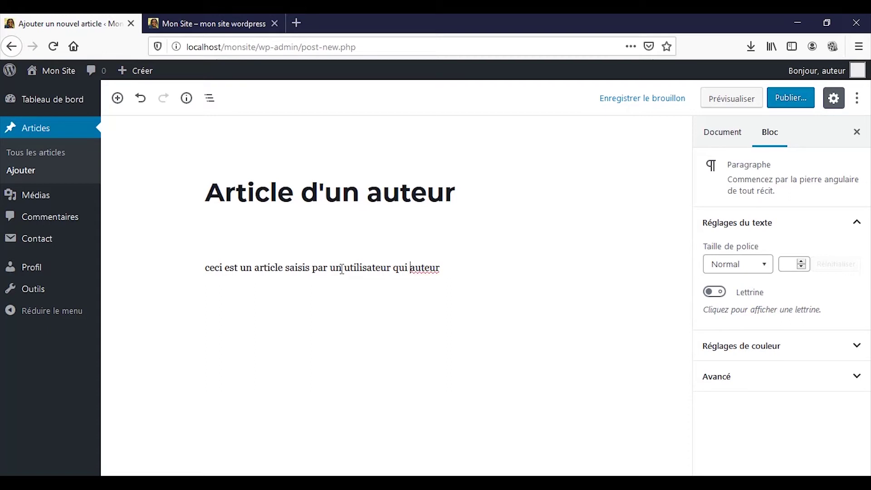
{"action": "type", "text": "a pour rôle a"}
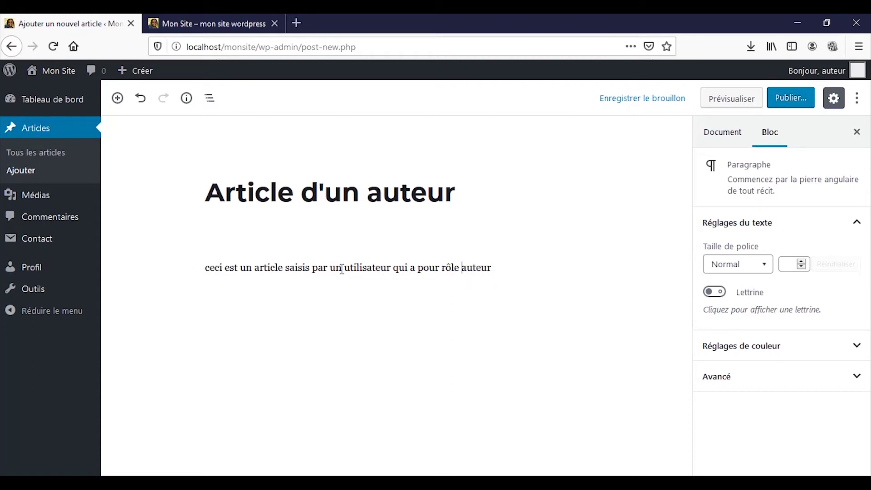
{"action": "key", "text": "Delete"}
{"action": "type", "text": "A"}
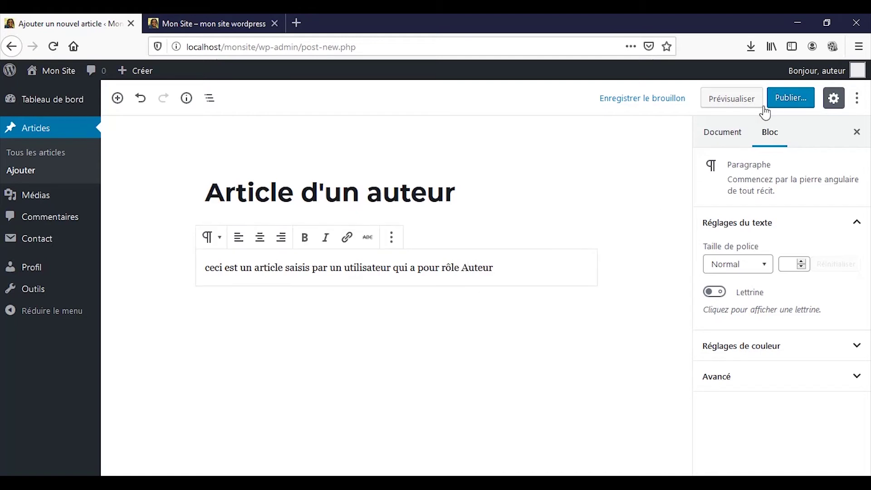
{"action": "left_click", "coordinate": [771, 103]}
Confirm publication of 'Article d'un auteur' and switch to the public site tab
{"action": "left_click", "coordinate": [783, 103]}
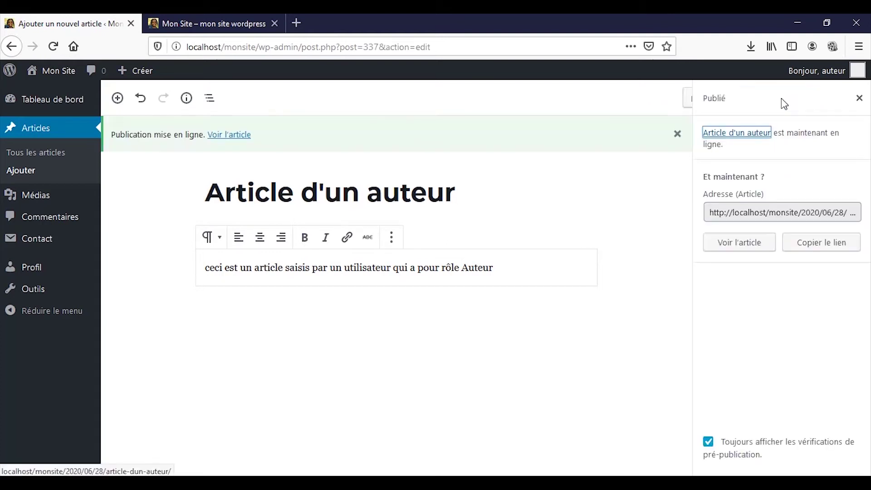
{"action": "left_click", "coordinate": [352, 196]}
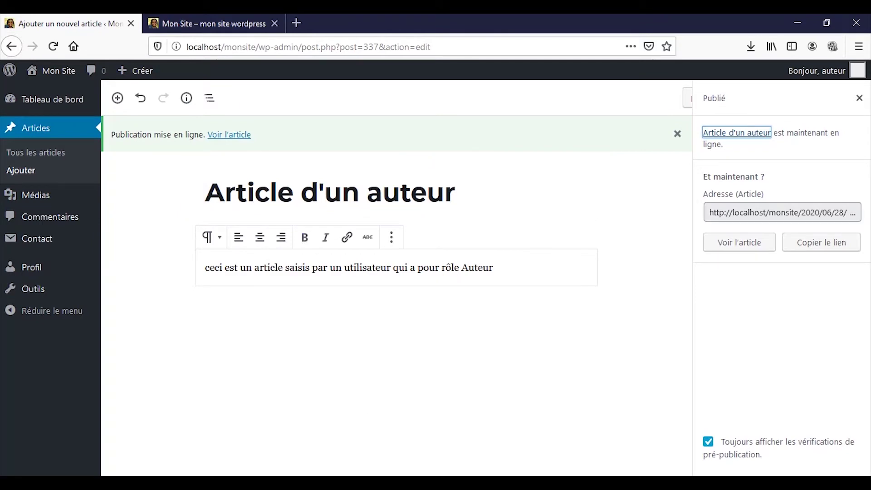
{"action": "key", "text": "alt+Tab"}
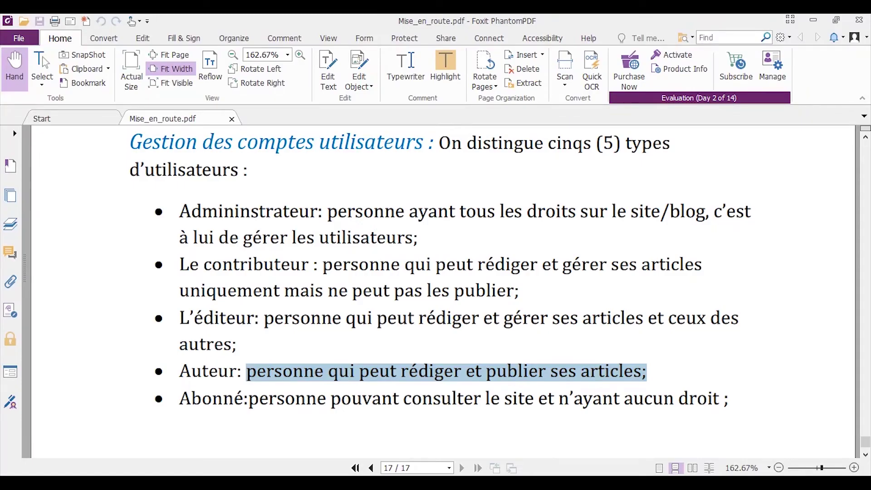
{"action": "key", "text": "alt+Tab"}
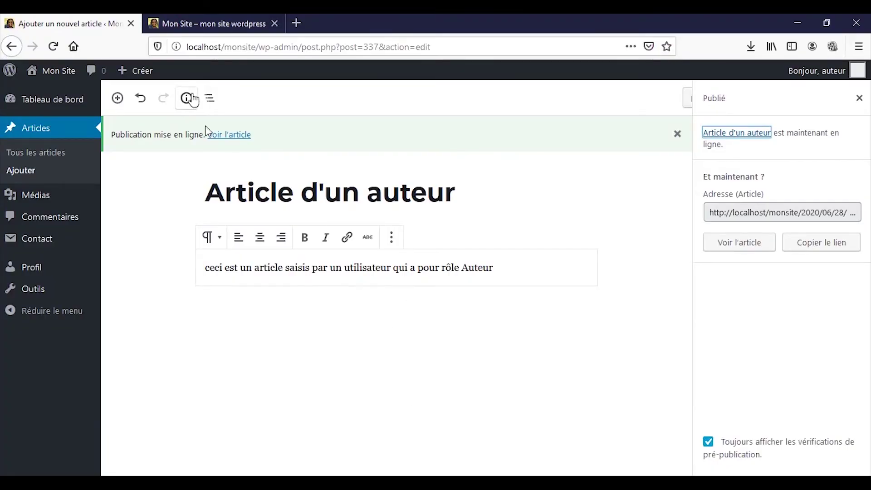
{"action": "left_click", "coordinate": [209, 24]}
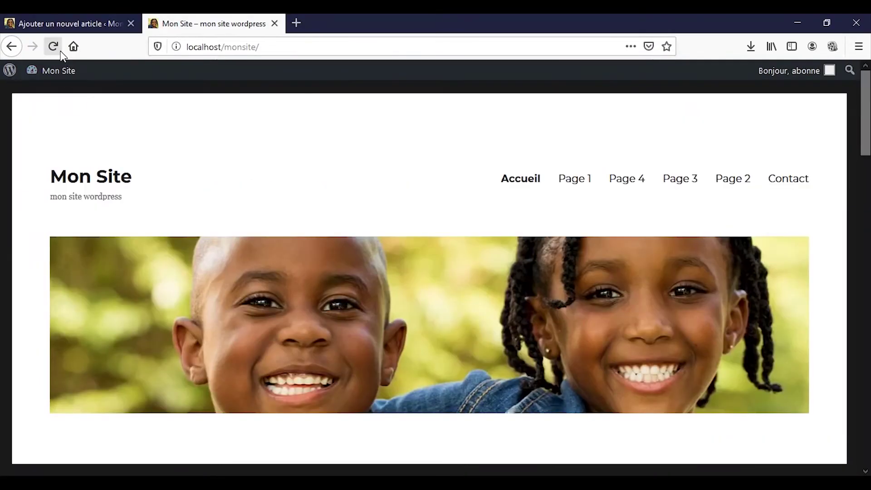
{"action": "left_click", "coordinate": [53, 46]}
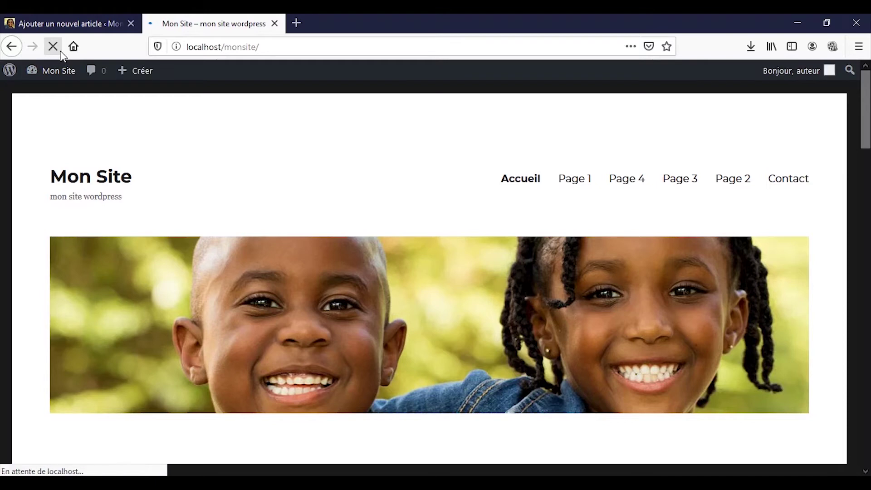
{"action": "scroll", "coordinate": [73, 136], "scroll_direction": "down", "scroll_amount": 3}
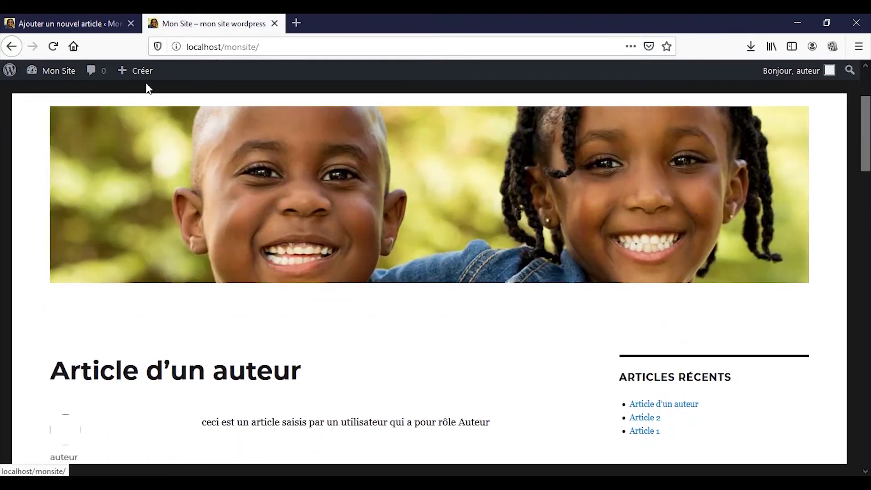
{"action": "mouse_move", "coordinate": [138, 80]}
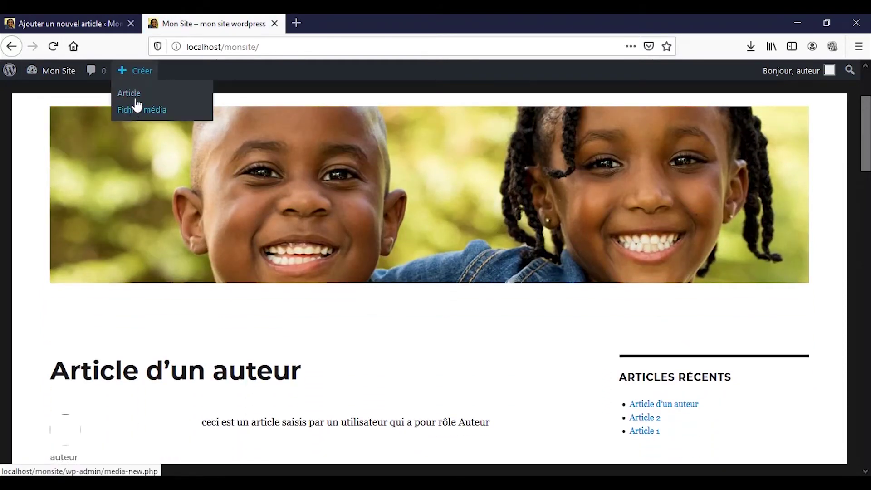
{"action": "scroll", "coordinate": [191, 229], "scroll_direction": "down", "scroll_amount": 5}
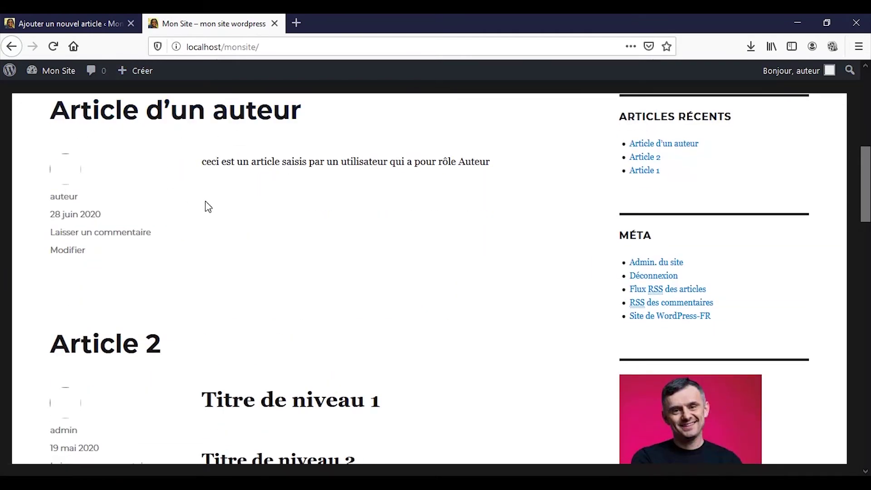
{"action": "scroll", "coordinate": [213, 204], "scroll_direction": "up", "scroll_amount": 5}
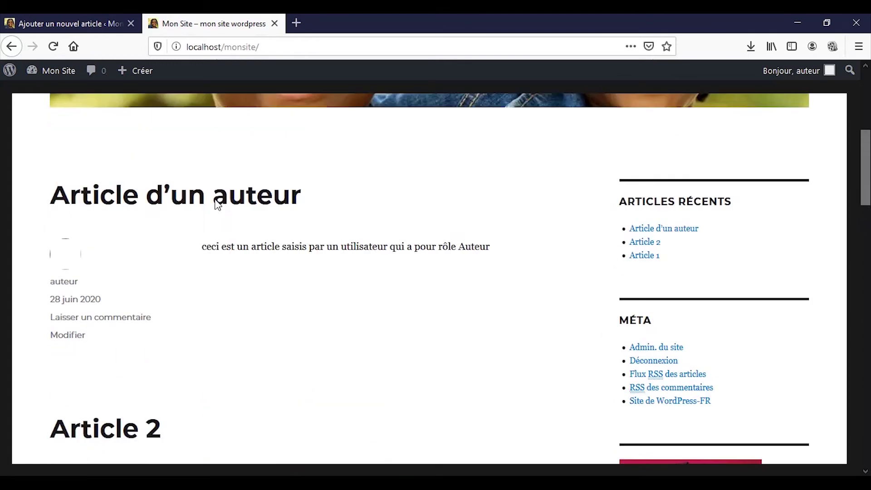
{"action": "left_click", "coordinate": [87, 29]}
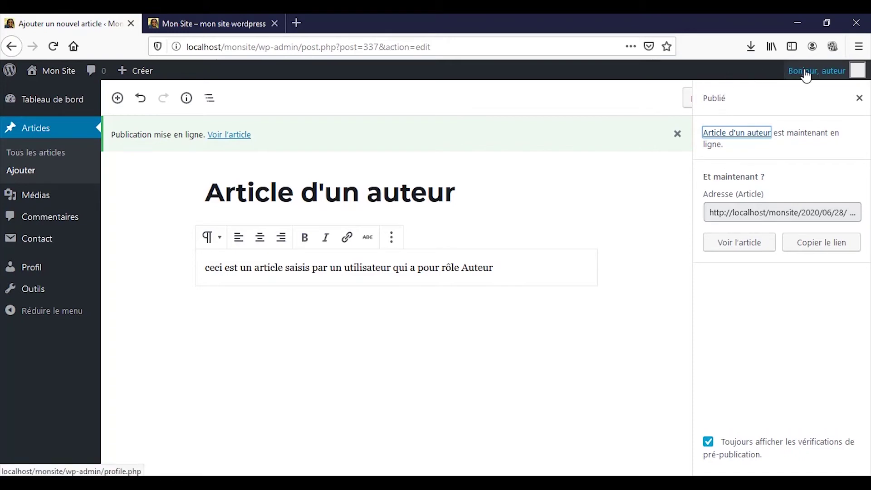
Close the Publié summary panel and log the author account out
{"action": "left_click", "coordinate": [858, 98]}
{"action": "mouse_move", "coordinate": [821, 71]}
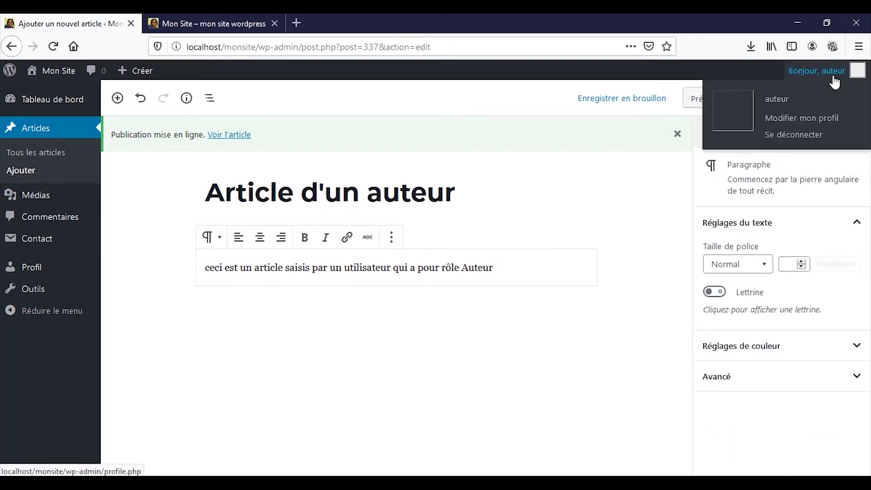
{"action": "left_click", "coordinate": [799, 136]}
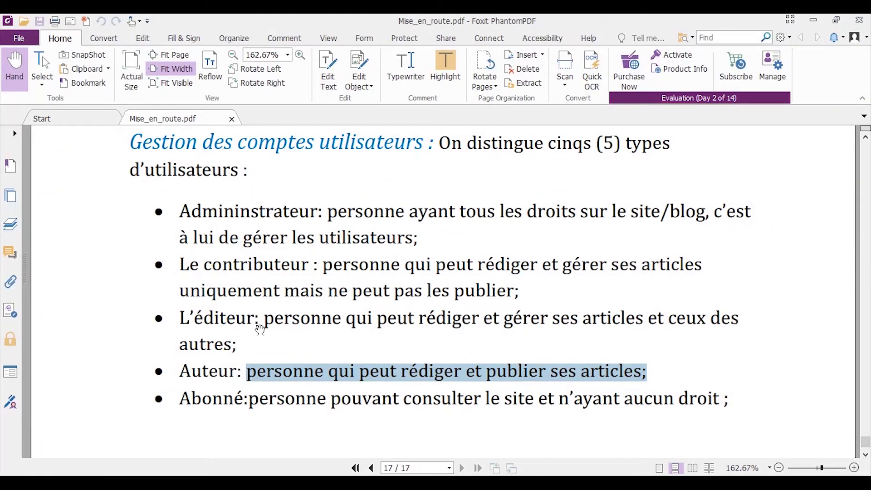
Highlight the L'éditeur role description in the PDF, then sign into WordPress as the editor account
{"action": "left_click", "coordinate": [270, 323]}
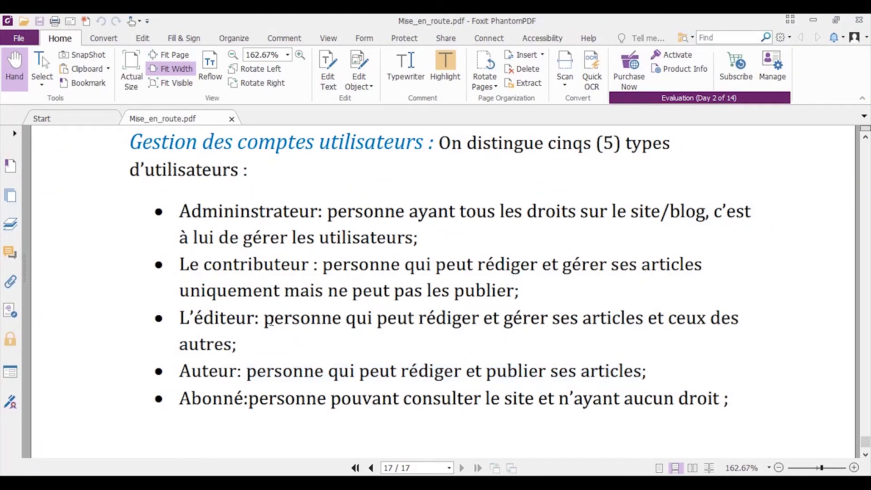
{"action": "left_click_drag", "start_coordinate": [273, 320], "coordinate": [329, 339]}
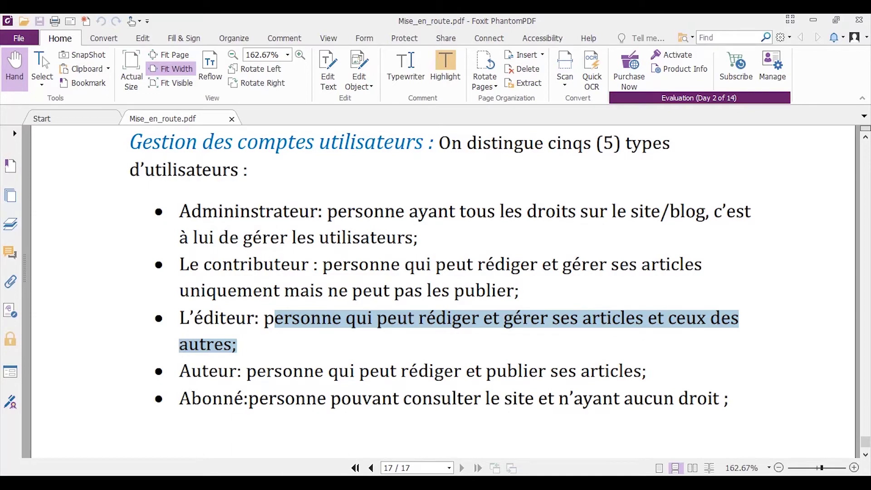
{"action": "key", "text": "alt+Tab"}
{"action": "type", "text": "editeur"}
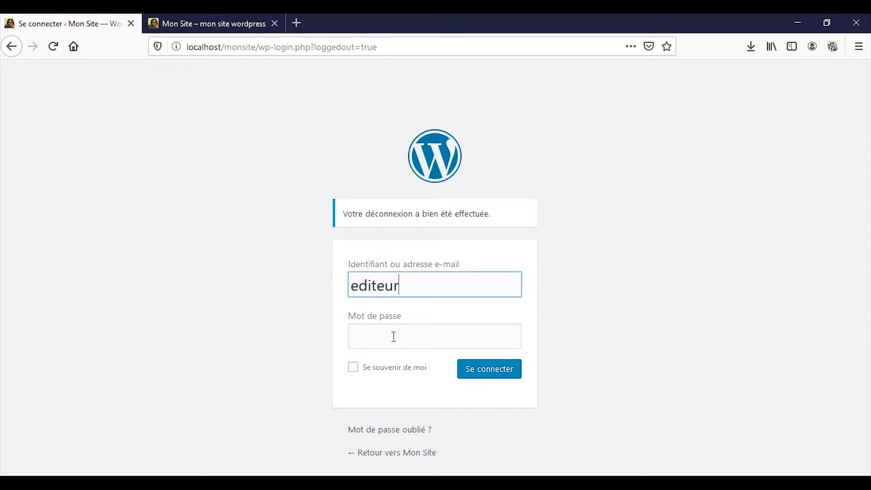
{"action": "key", "text": "Tab"}
{"action": "type", "text": "1234"}
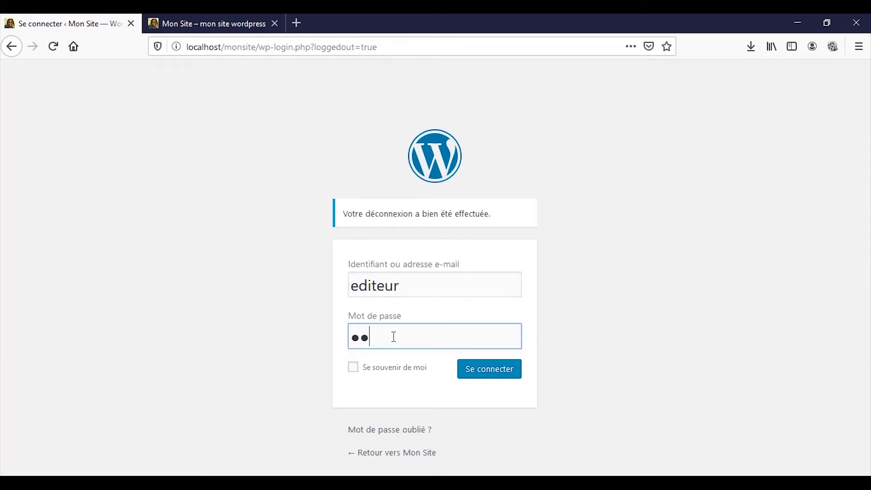
{"action": "left_click", "coordinate": [468, 379]}
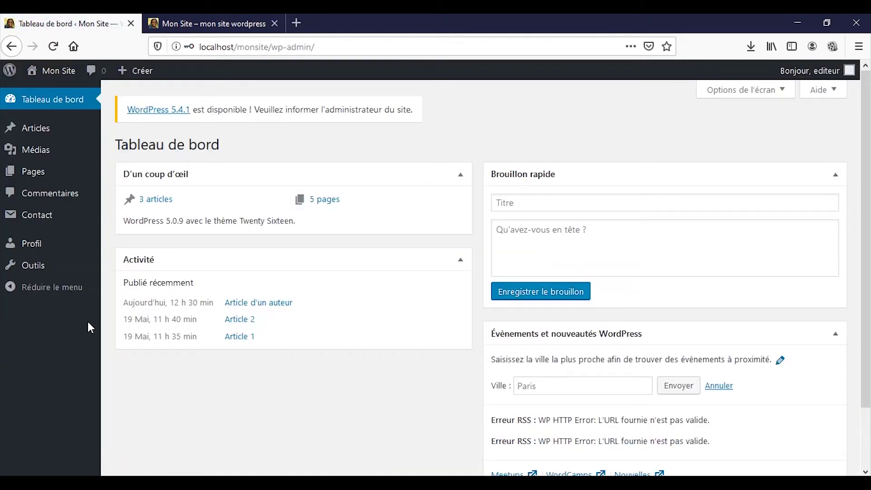
Open the Pages list showing Contact and Page 1 through Page 4
{"action": "mouse_move", "coordinate": [28, 175]}
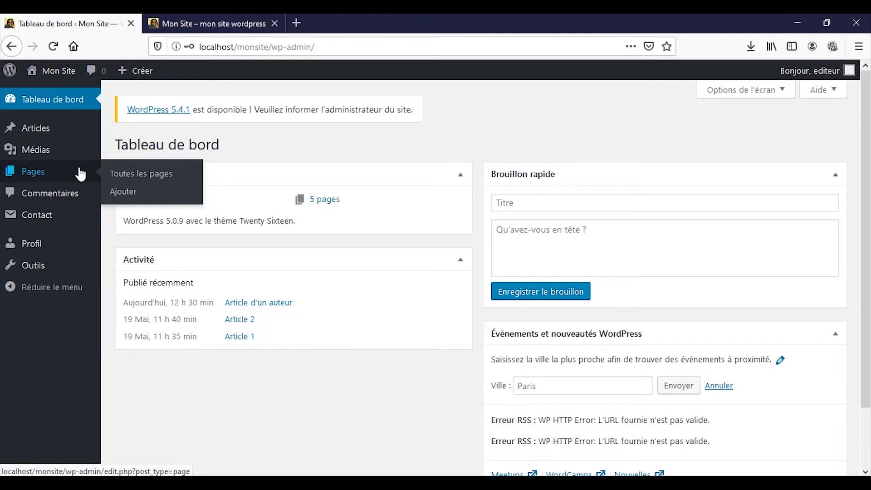
{"action": "mouse_move", "coordinate": [75, 154]}
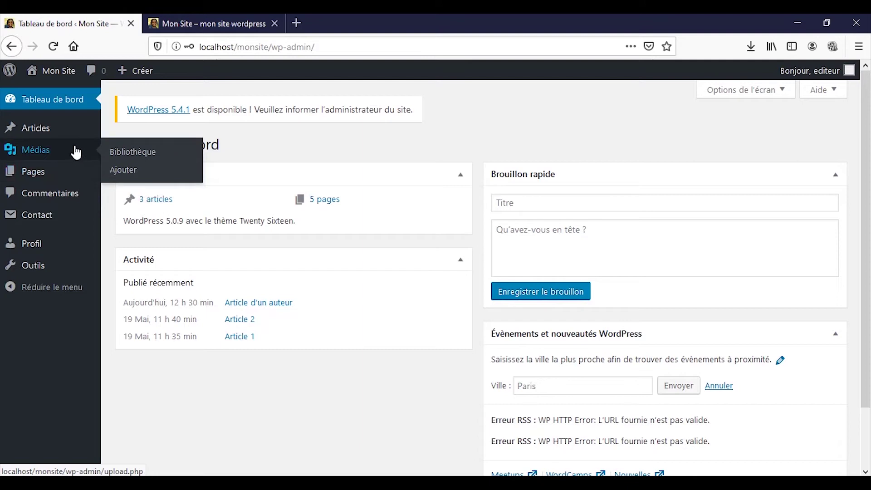
{"action": "mouse_move", "coordinate": [63, 173]}
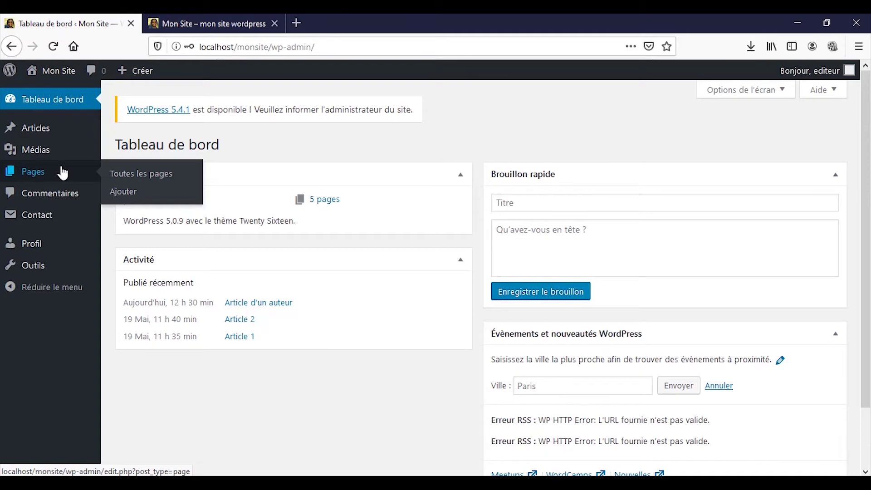
{"action": "left_click", "coordinate": [62, 172]}
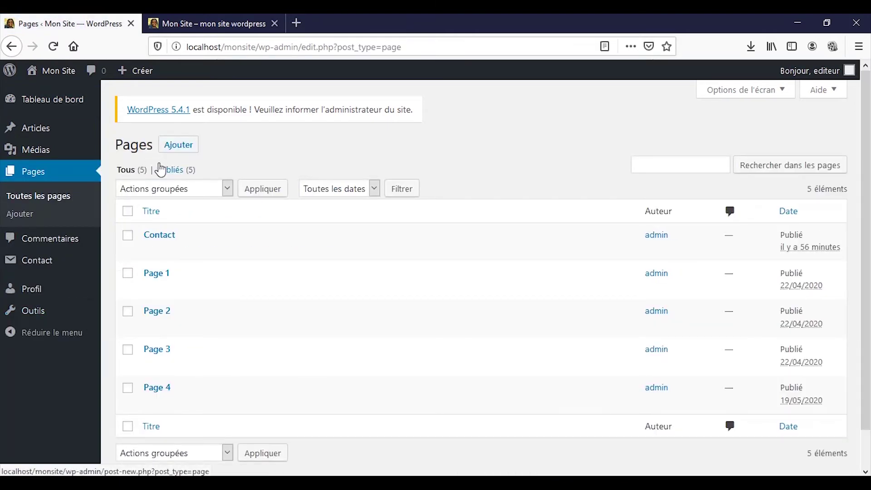
Glance at the three posts, then start a new blank page from Pages
{"action": "left_click", "coordinate": [49, 136]}
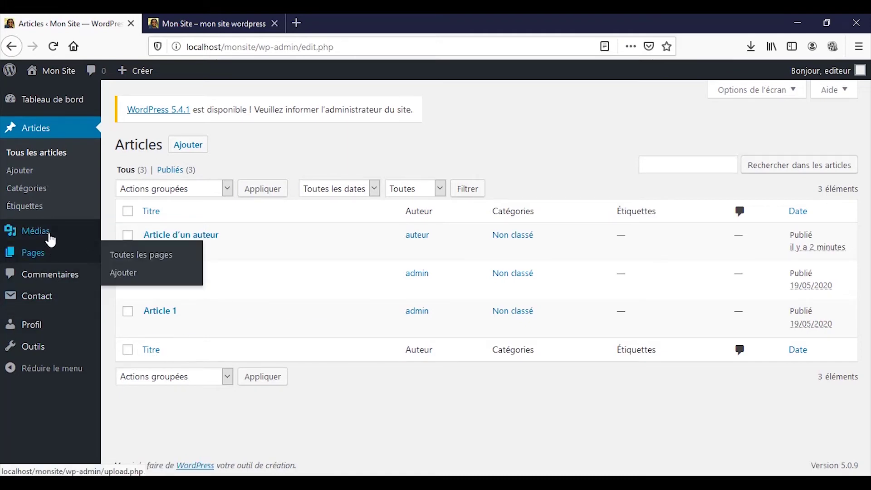
{"action": "left_click", "coordinate": [50, 259]}
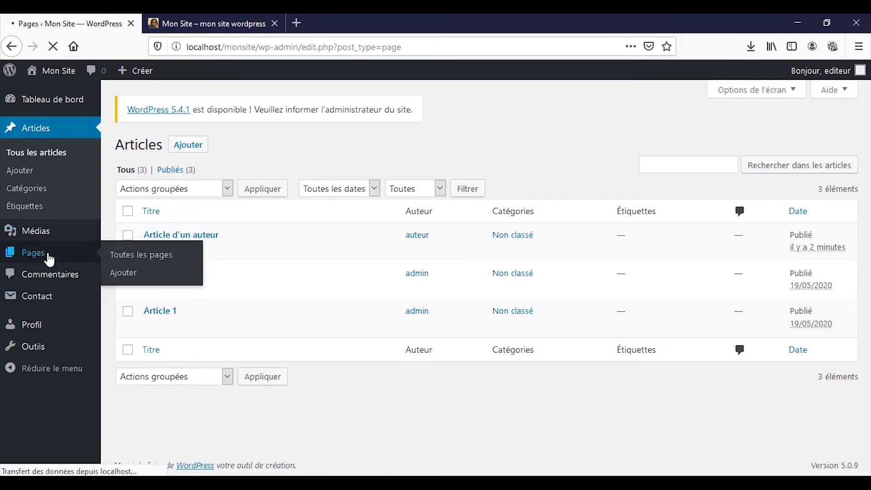
{"action": "left_click", "coordinate": [178, 153]}
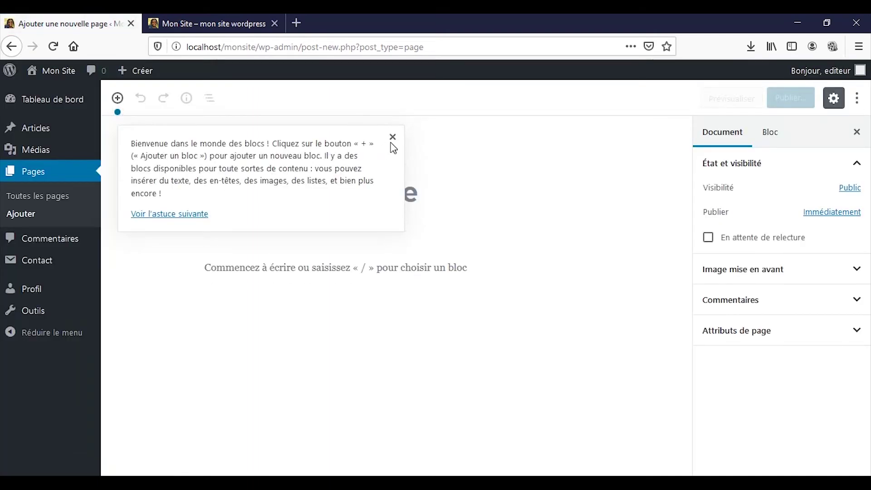
Title the new page 'Page de l'éditeur', fixing the typo, and publish it
{"action": "left_click", "coordinate": [393, 137]}
{"action": "left_click", "coordinate": [403, 195]}
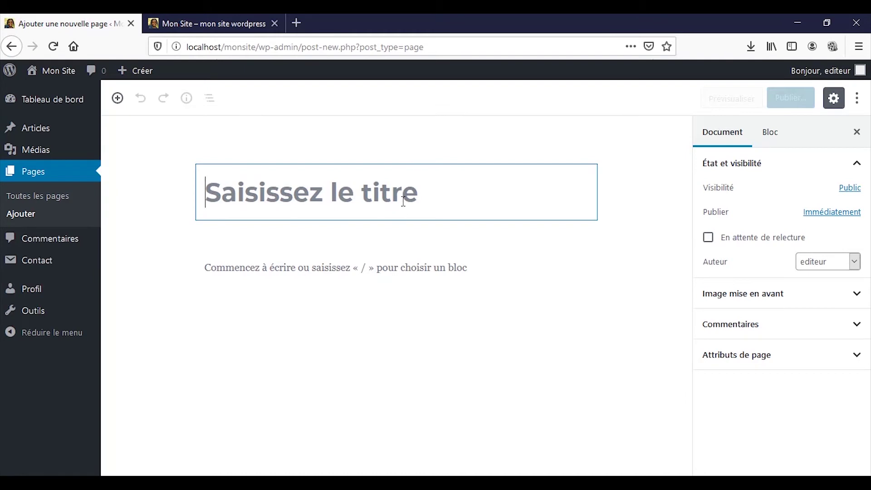
{"action": "type", "text": "Page de"}
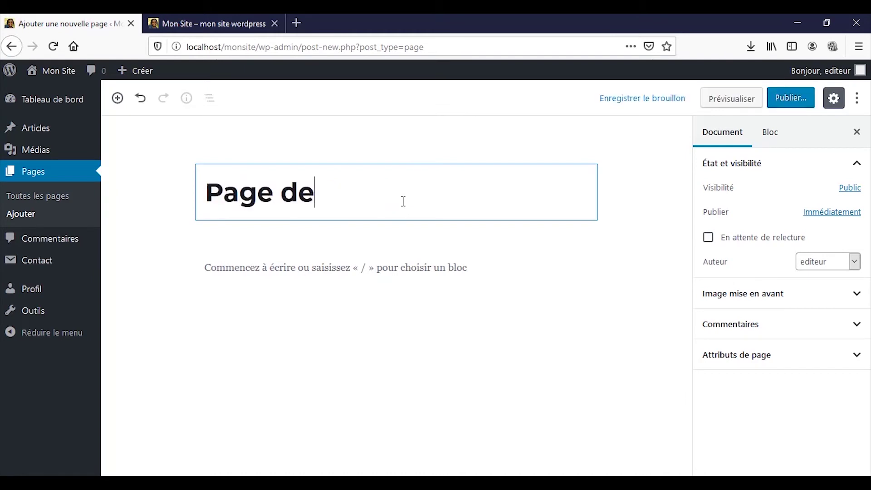
{"action": "type", "text": " l'éditur"}
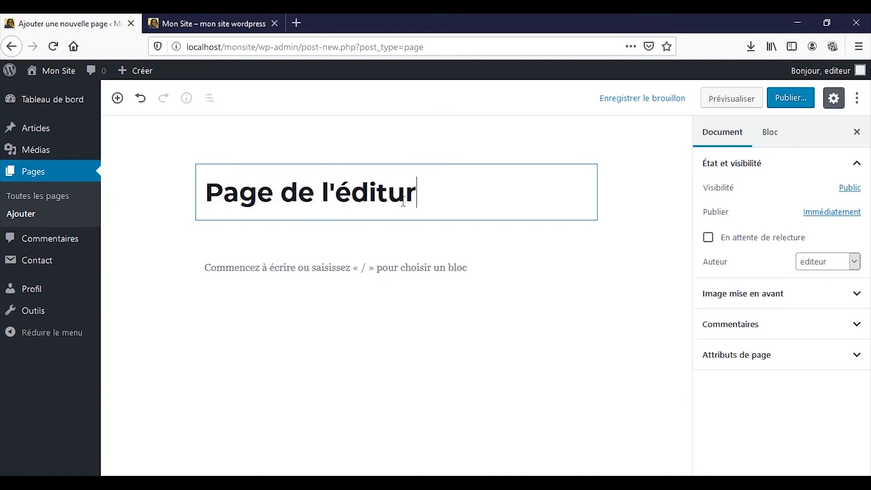
{"action": "left_click", "coordinate": [403, 202]}
{"action": "key", "text": "BackSpace"}
{"action": "type", "text": "eu"}
{"action": "key", "text": "Right"}
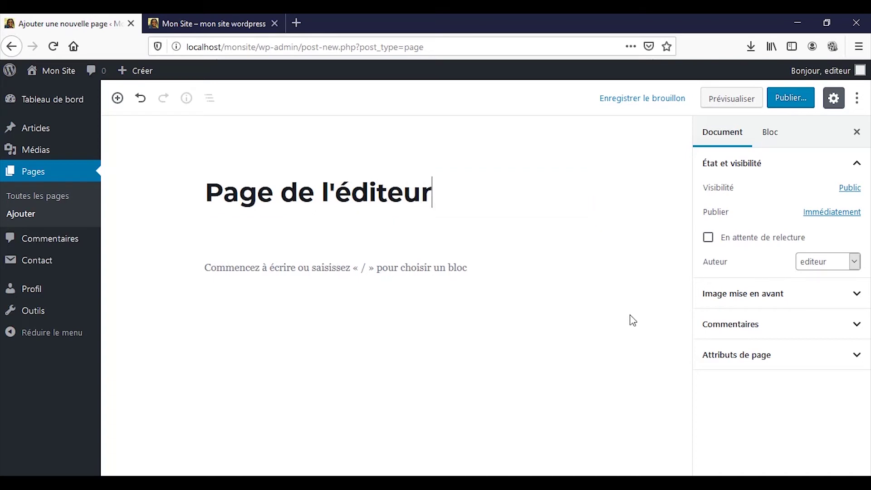
{"action": "left_click", "coordinate": [780, 97]}
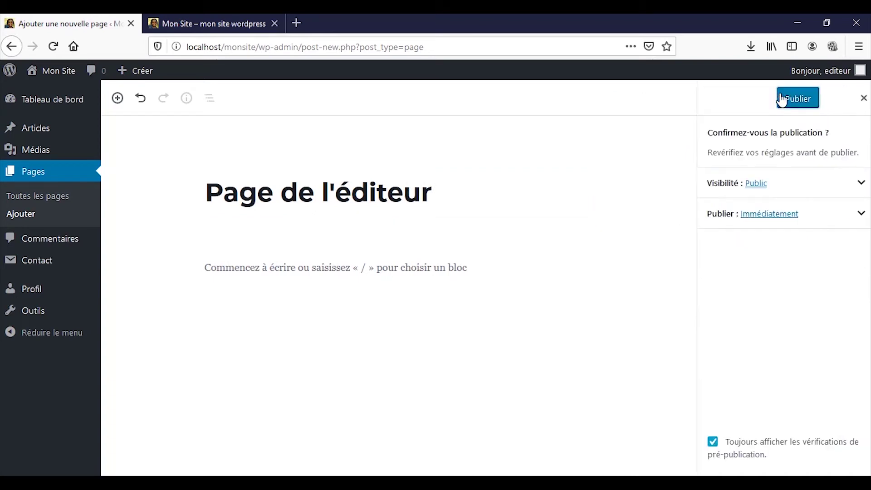
{"action": "left_click", "coordinate": [781, 99]}
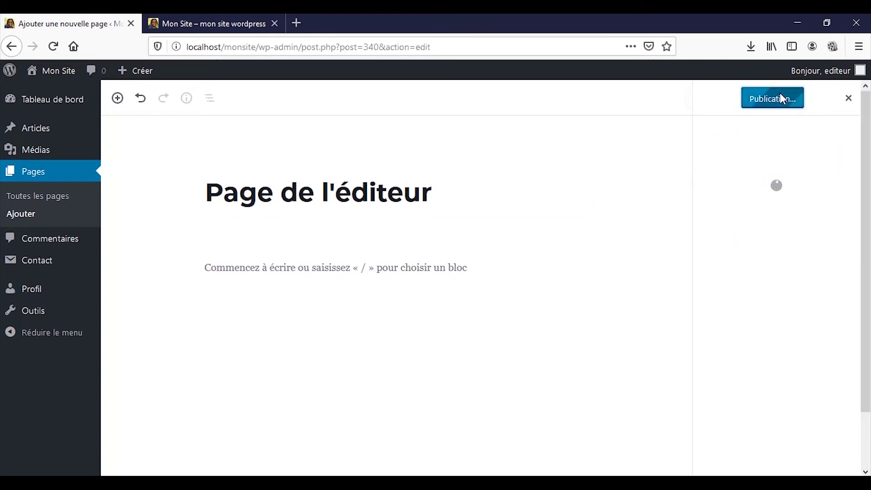
Start a new post titled 'Article de l'éditeur'
{"action": "left_click", "coordinate": [38, 138]}
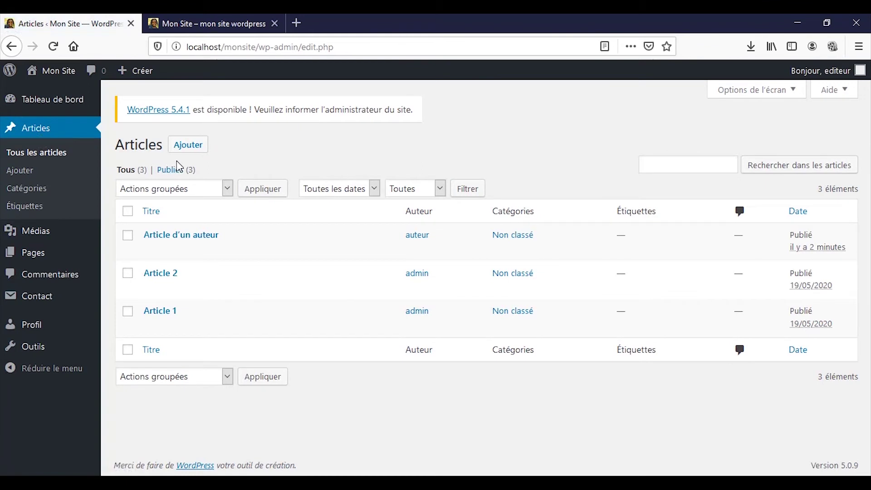
{"action": "left_click", "coordinate": [183, 150]}
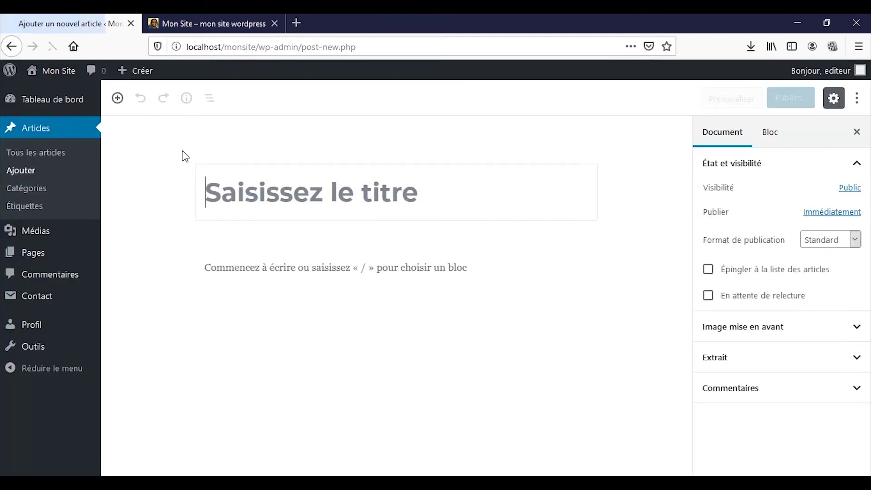
{"action": "type", "text": "Artic"}
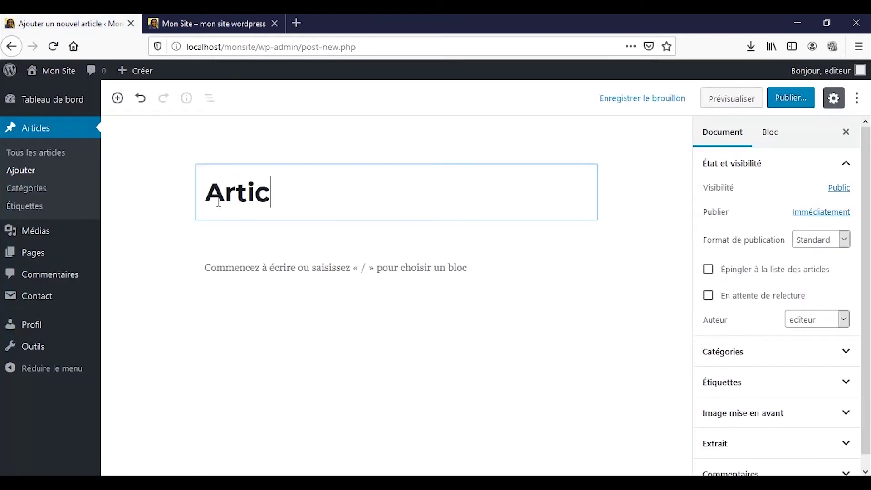
{"action": "type", "text": "le de l'é"}
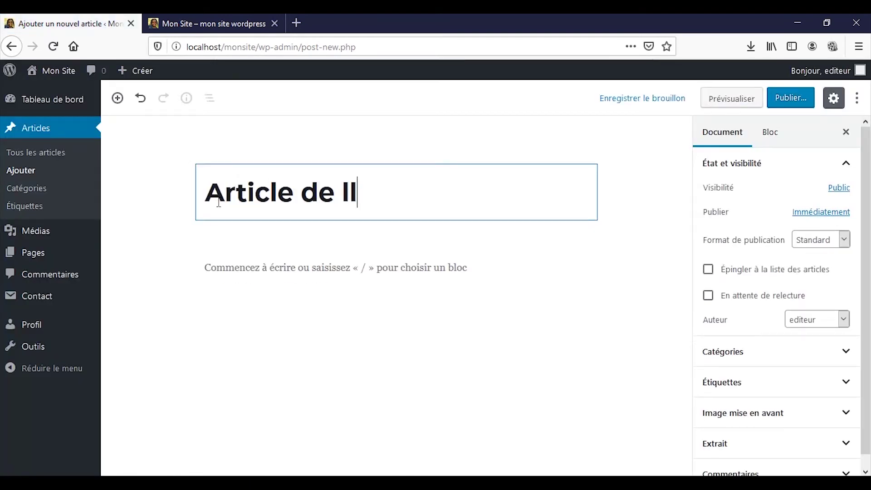
{"action": "type", "text": "diteur"}
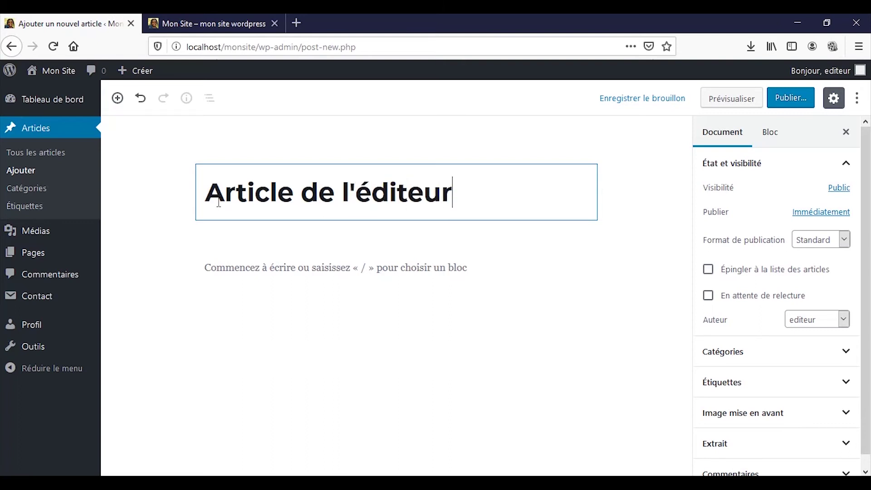
{"action": "key", "text": "Return"}
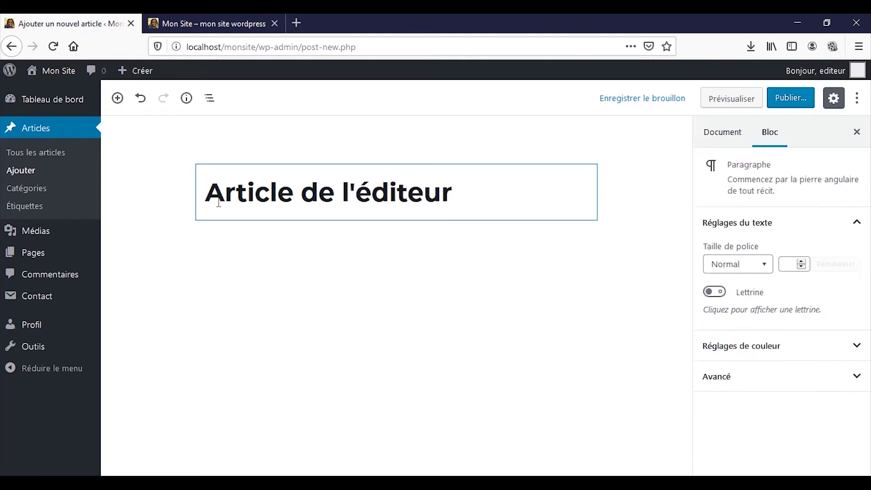
Write the paragraph saying a user with role Editeur wrote it, then publish the post
{"action": "type", "text": "Ceci est un articl"}
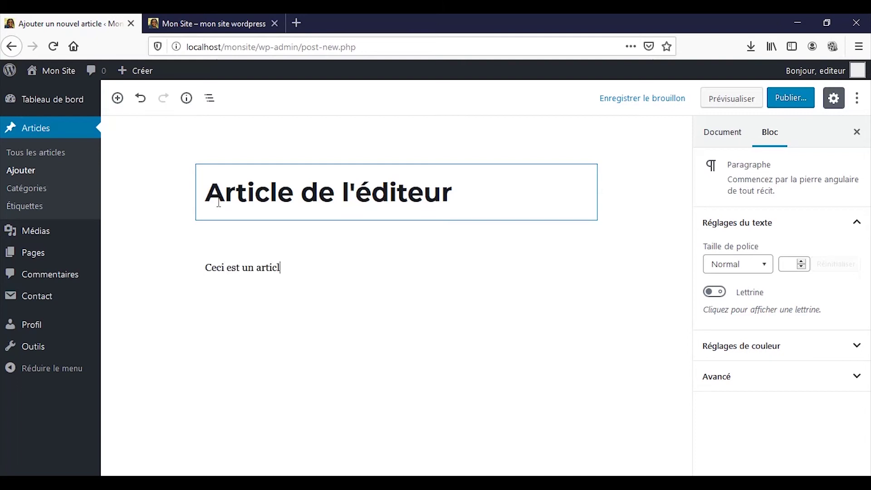
{"action": "type", "text": "e saisis par un utilisateur de ta"}
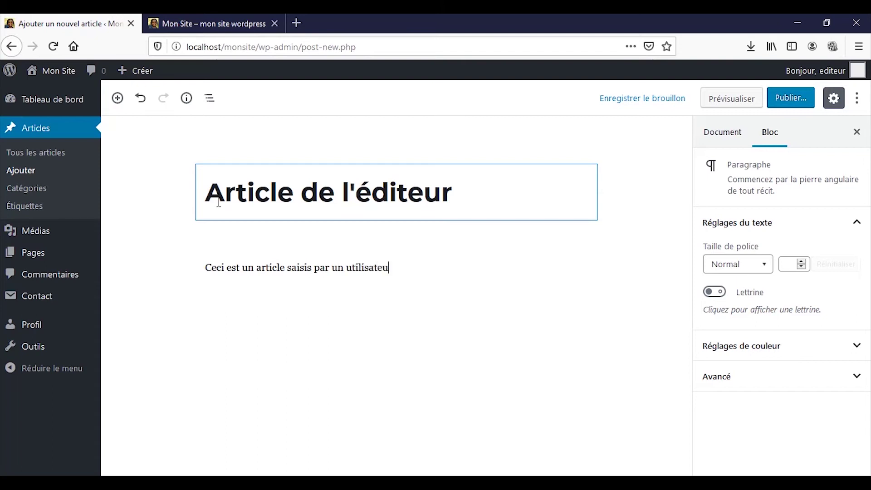
{"action": "key", "text": "BackSpace"}
{"action": "type", "text": "ype"}
{"action": "key", "text": "BackSpace"}
{"action": "key", "text": "BackSpace"}
{"action": "key", "text": "BackSpace"}
{"action": "key", "text": "BackSpace"}
{"action": "key", "text": "BackSpace"}
{"action": "key", "text": "BackSpace"}
{"action": "key", "text": "BackSpace"}
{"action": "type", "text": "qui a pour rôle"}
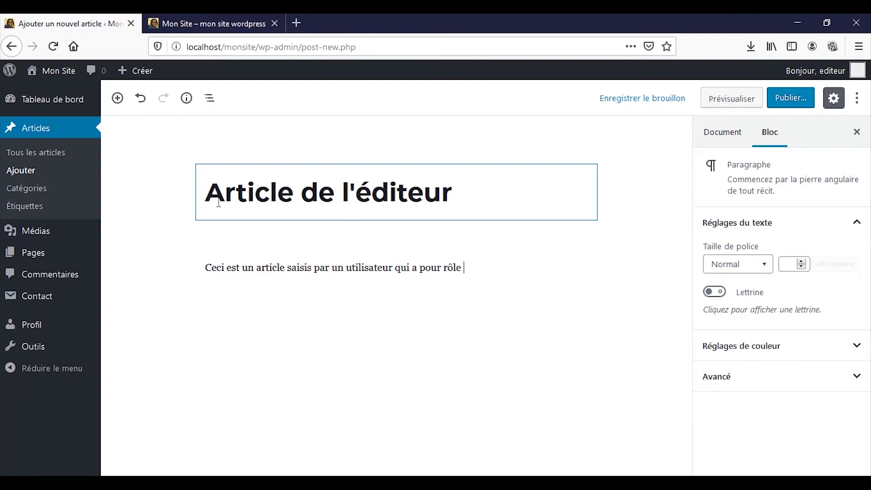
{"action": "type", "text": " Editeur"}
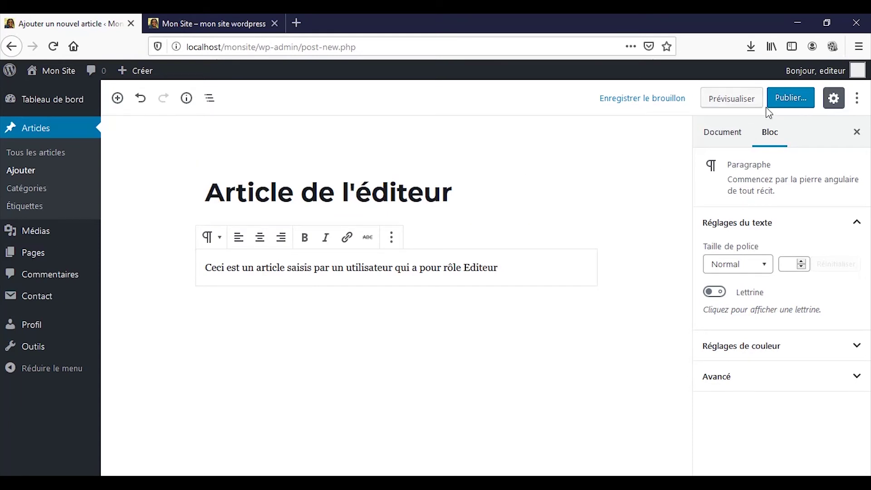
{"action": "left_click", "coordinate": [785, 103]}
{"action": "left_click", "coordinate": [784, 102]}
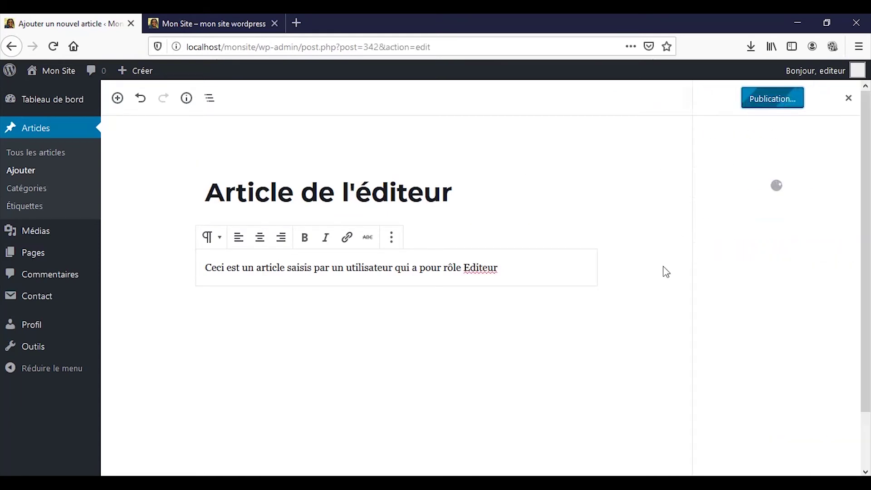
Reload the public site and confirm 'Article de l'éditeur' appears first among recent posts
{"action": "left_click", "coordinate": [232, 18]}
{"action": "left_click", "coordinate": [53, 47]}
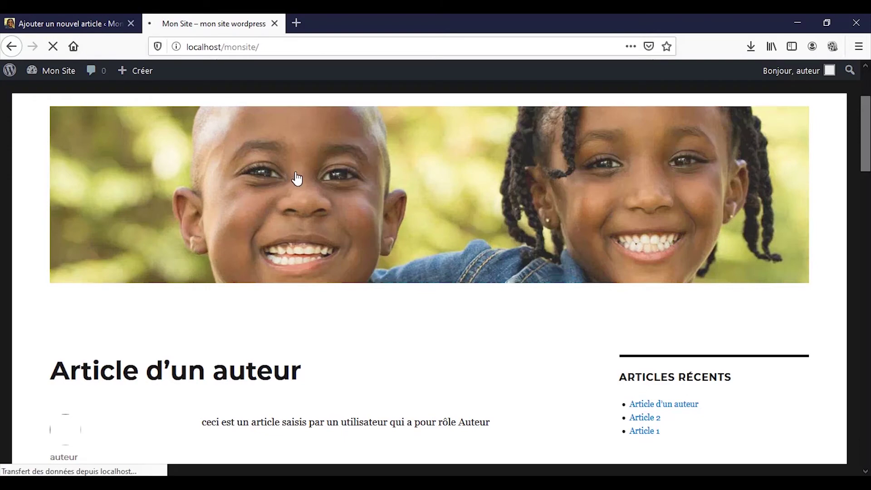
{"action": "scroll", "coordinate": [298, 182], "scroll_direction": "down", "scroll_amount": 2}
{"action": "scroll", "coordinate": [301, 183], "scroll_direction": "down", "scroll_amount": 2}
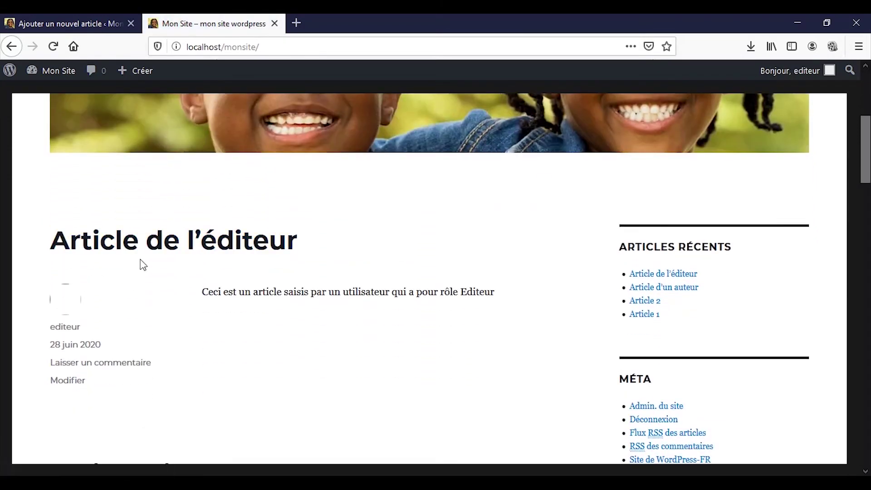
{"action": "scroll", "coordinate": [326, 289], "scroll_direction": "down", "scroll_amount": 1}
{"action": "scroll", "coordinate": [327, 289], "scroll_direction": "down", "scroll_amount": 6}
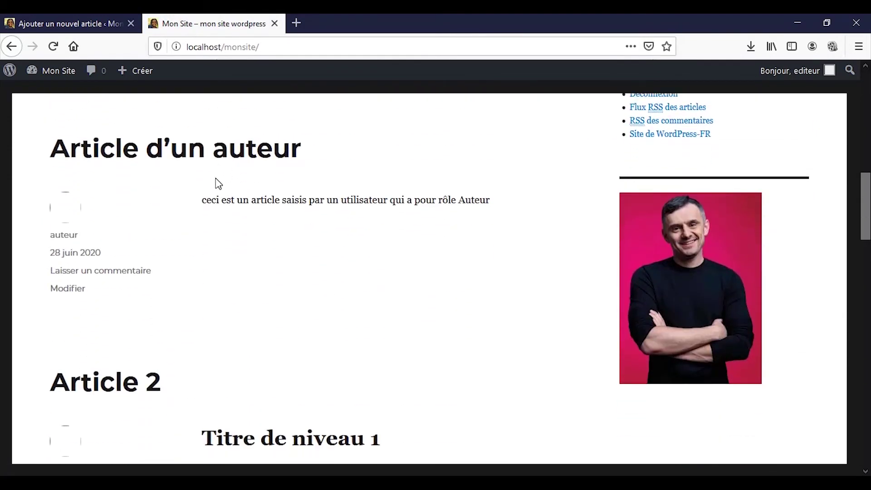
{"action": "scroll", "coordinate": [335, 170], "scroll_direction": "up", "scroll_amount": 12}
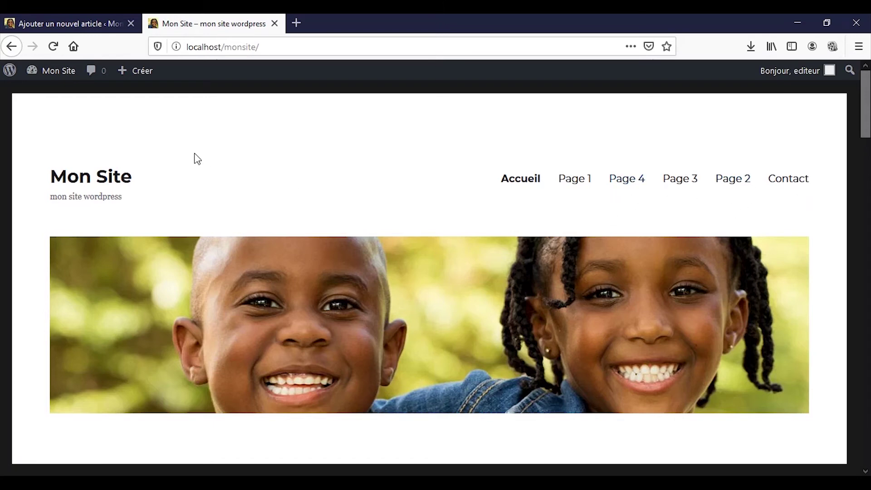
{"action": "left_click", "coordinate": [104, 18]}
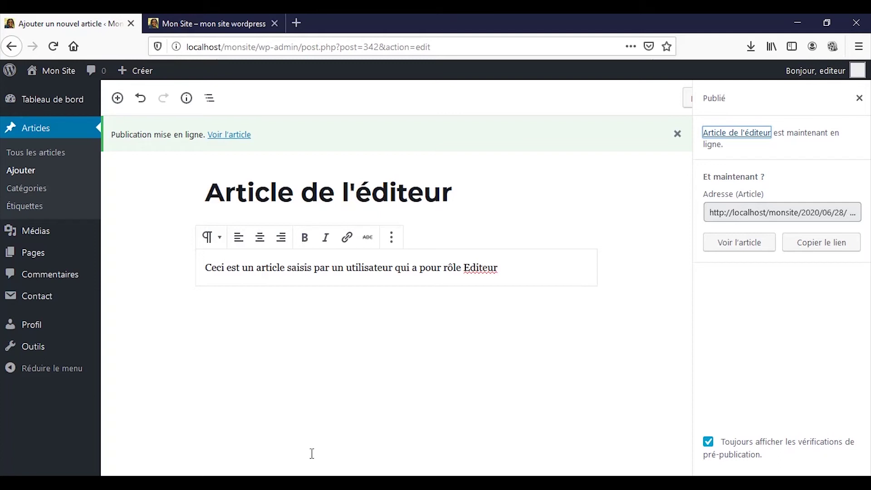
{"action": "key", "text": "alt+Tab"}
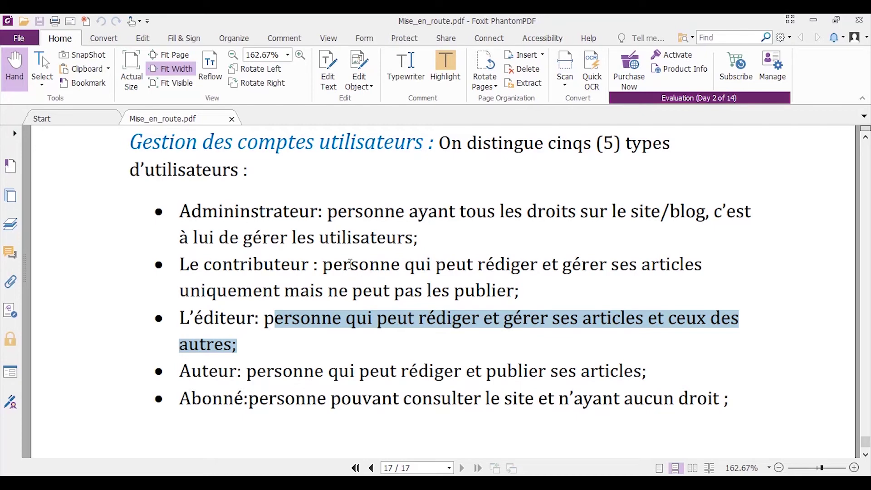
{"action": "left_click", "coordinate": [325, 262]}
{"action": "left_click_drag", "start_coordinate": [325, 263], "coordinate": [497, 289]}
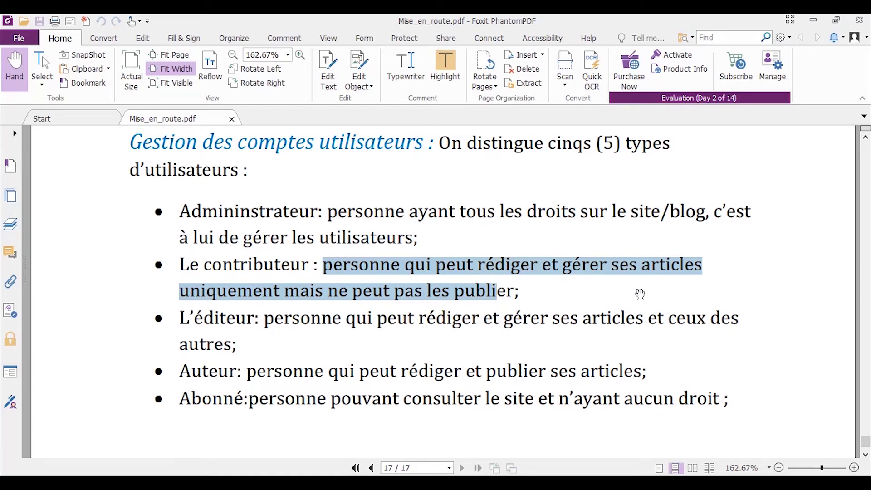
{"action": "left_click_drag", "start_coordinate": [658, 318], "coordinate": [392, 353]}
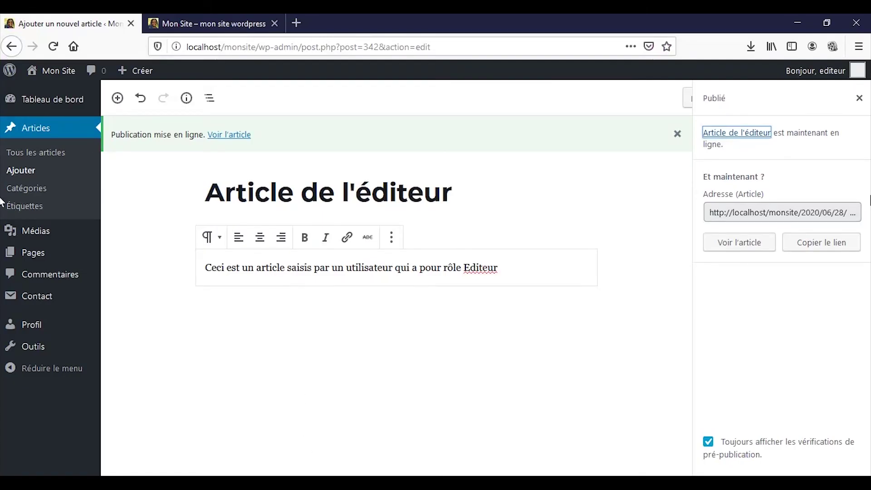
Close the publish panel and log out of the editor account
{"action": "left_click", "coordinate": [858, 107]}
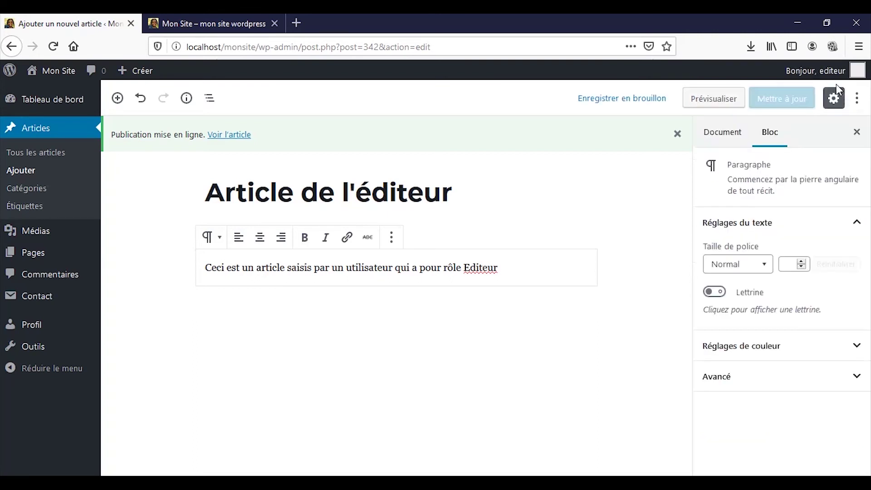
{"action": "mouse_move", "coordinate": [837, 75]}
{"action": "left_click", "coordinate": [807, 144]}
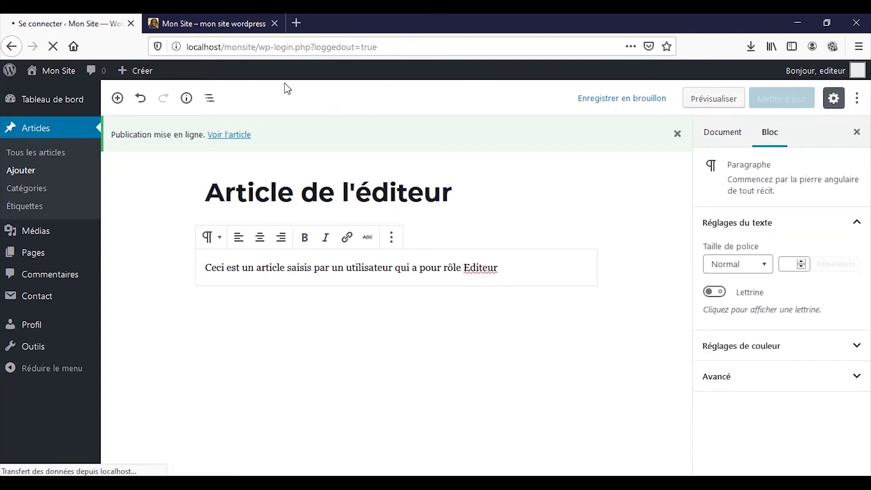
Sign in with the contributor account's username and password
{"action": "type", "text": "contributeur"}
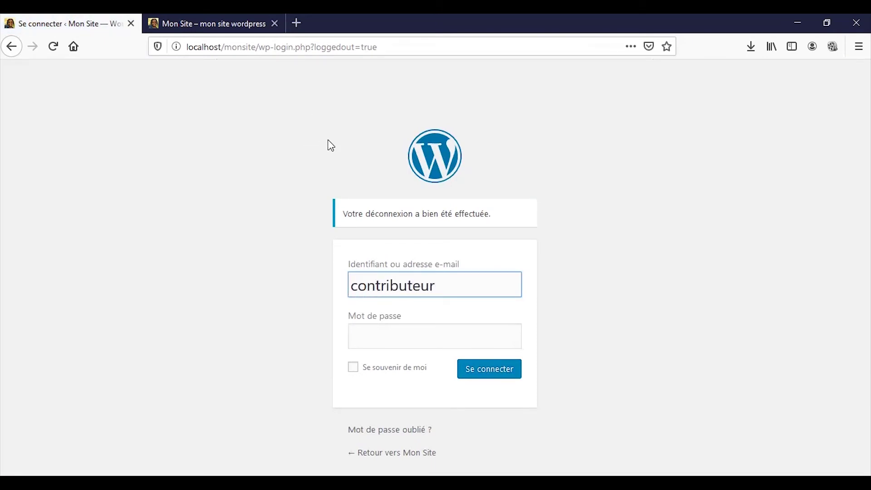
{"action": "key", "text": "Tab"}
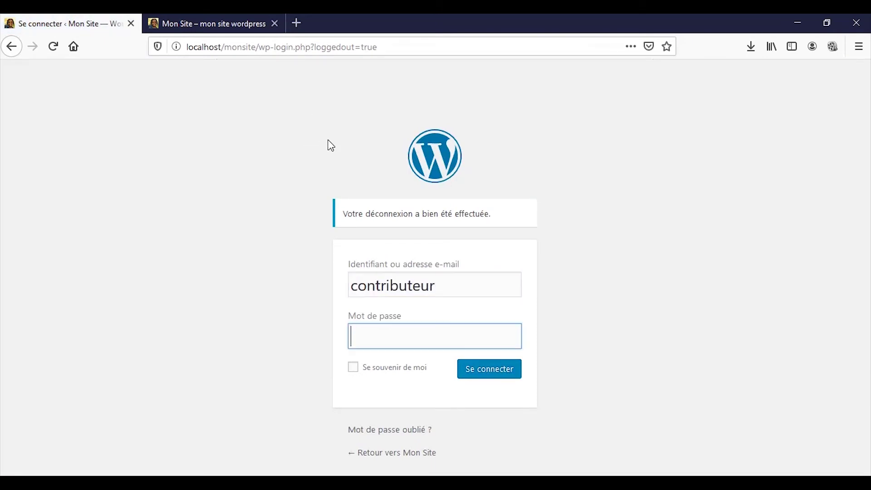
{"action": "type", "text": "****"}
{"action": "left_click", "coordinate": [477, 359]}
{"action": "left_click", "coordinate": [478, 360]}
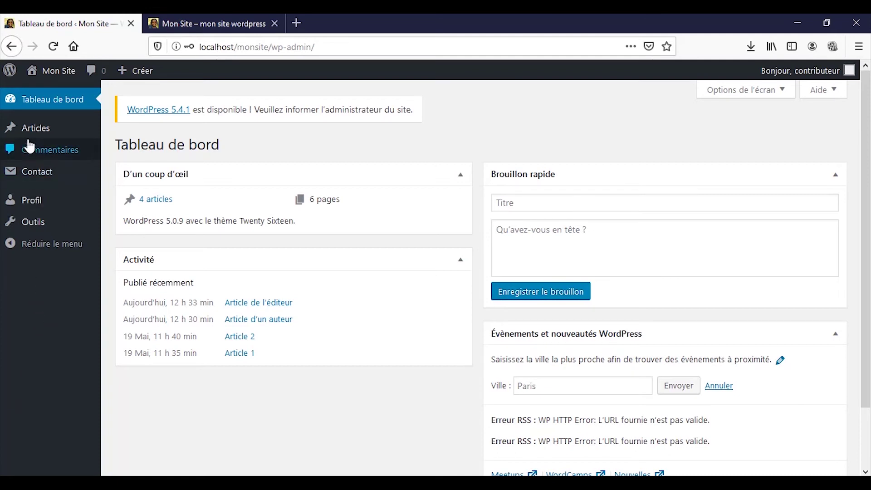
Start a new article from the Articles list as the contributor
{"action": "mouse_move", "coordinate": [29, 136]}
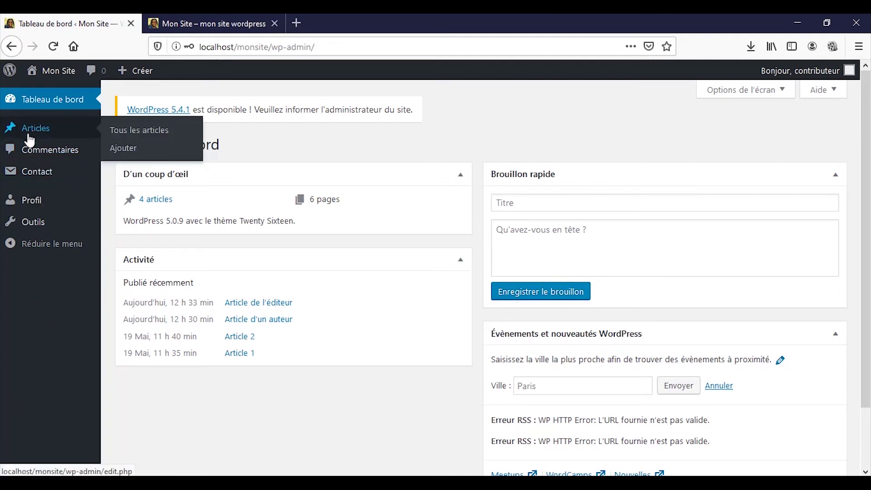
{"action": "left_click", "coordinate": [29, 136]}
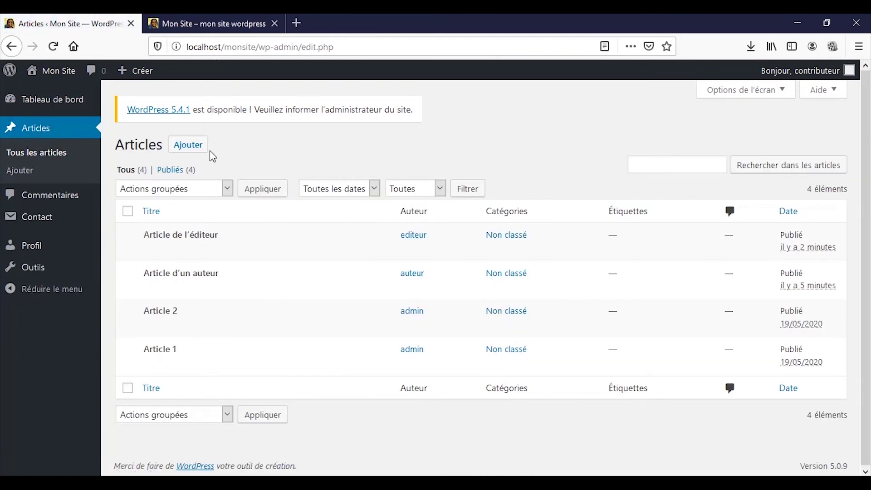
{"action": "left_click", "coordinate": [182, 150]}
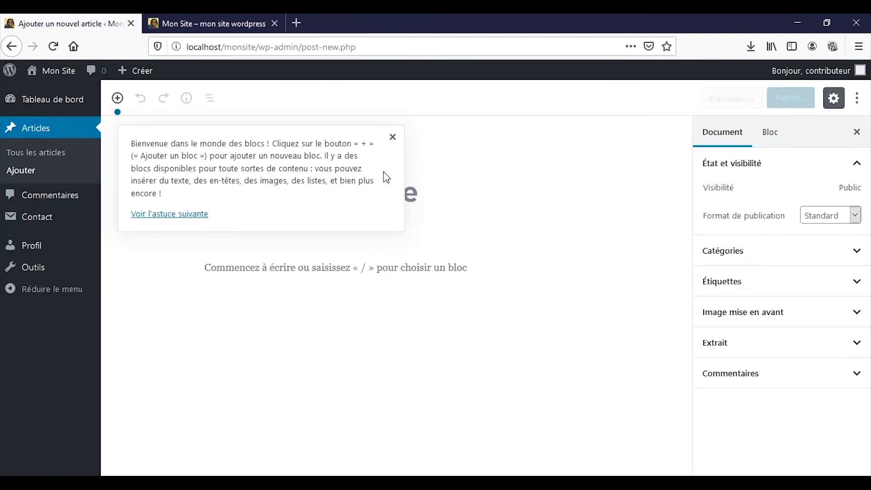
Title the new article 'Article d'un contributeur'
{"action": "left_click", "coordinate": [393, 137]}
{"action": "left_click", "coordinate": [372, 214]}
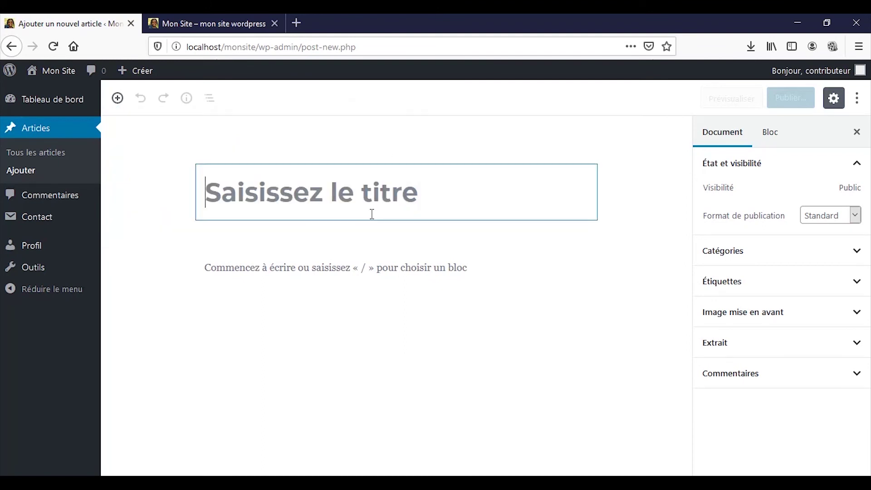
{"action": "type", "text": "Article"}
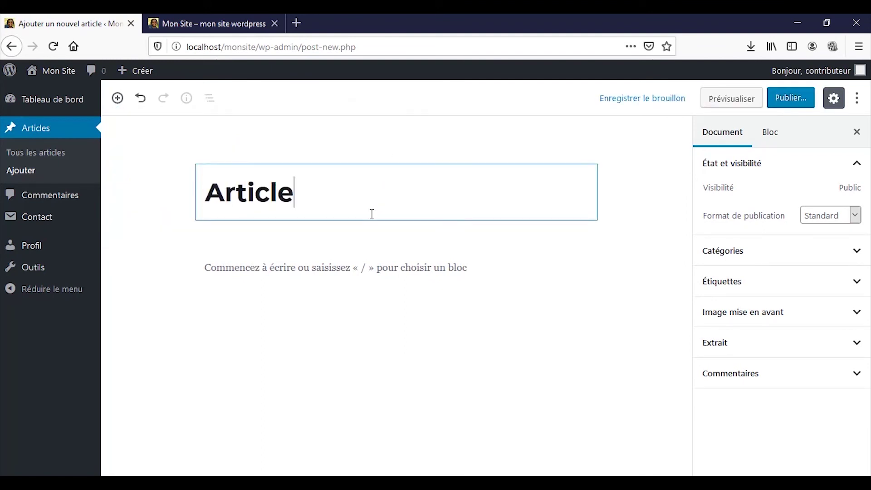
{"action": "type", "text": " d'un "}
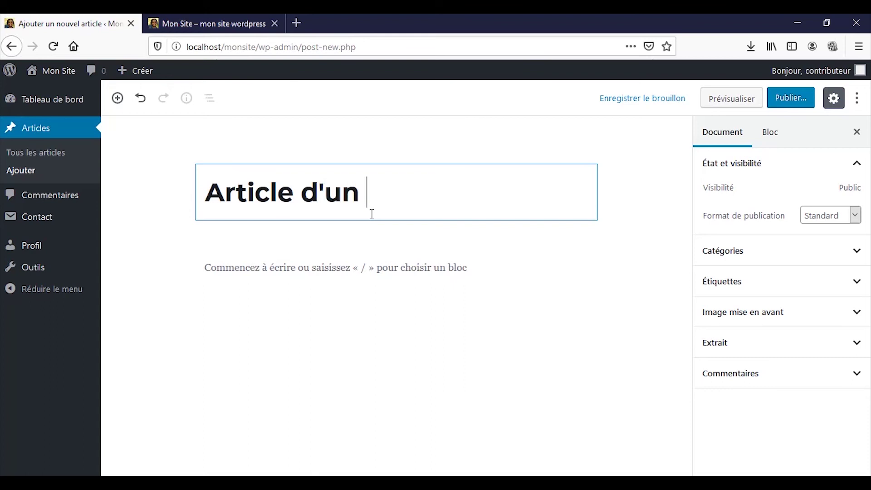
{"action": "type", "text": "contributeur"}
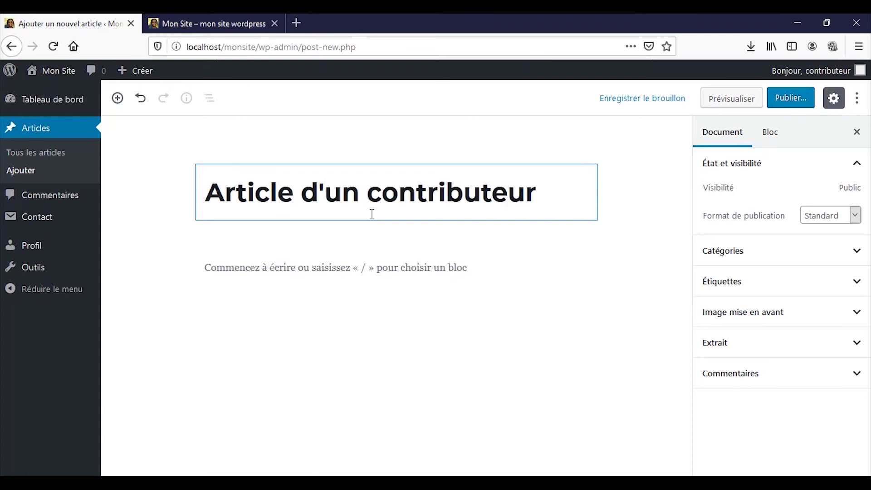
{"action": "key", "text": "Return"}
Type the paragraph 'Ceci est un article saisis par un util…', correcting the misspelled word
{"action": "type", "text": "C"}
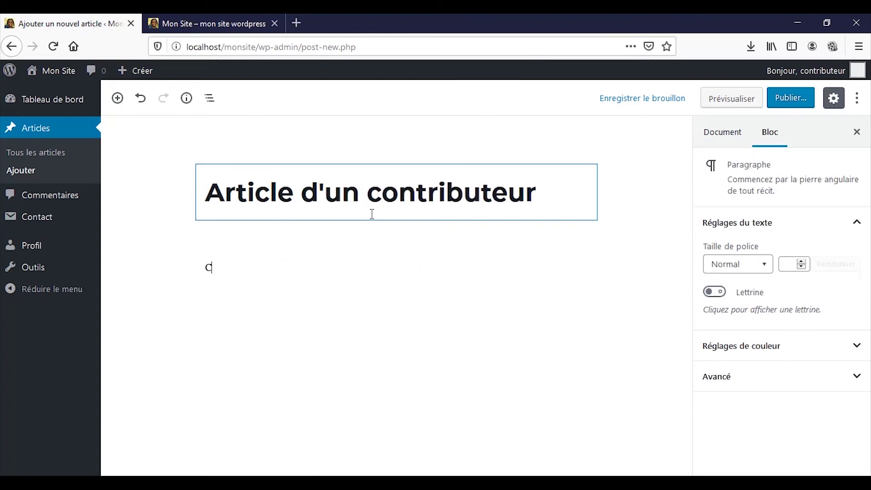
{"action": "type", "text": "eci est un article sa"}
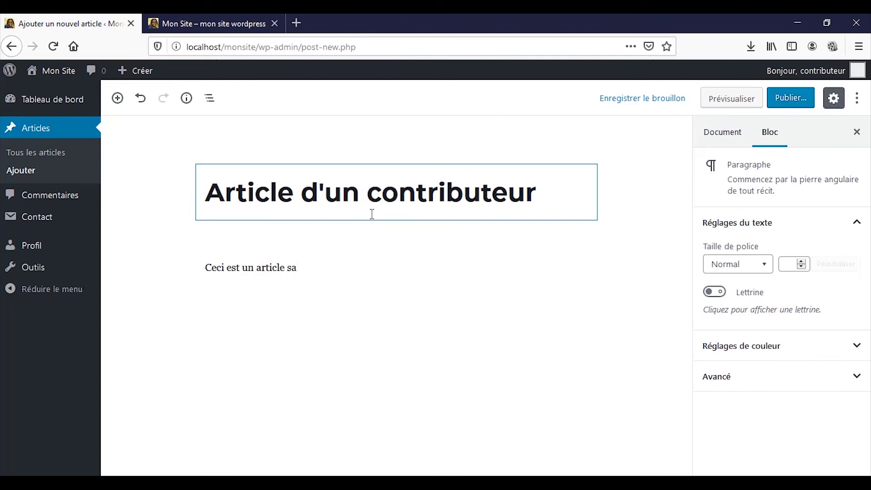
{"action": "type", "text": "isis par un utulisateur"}
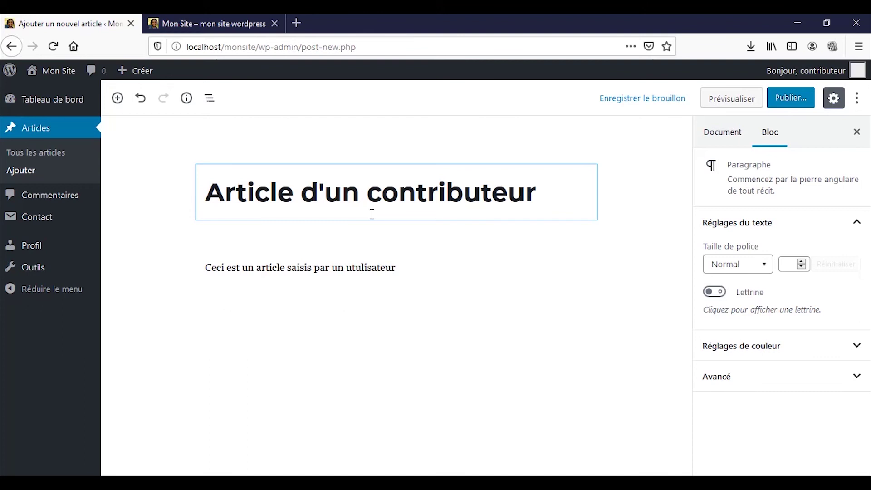
{"action": "key", "text": "BackSpace"}
{"action": "type", "text": "u"}
{"action": "key", "text": "ctrl+z"}
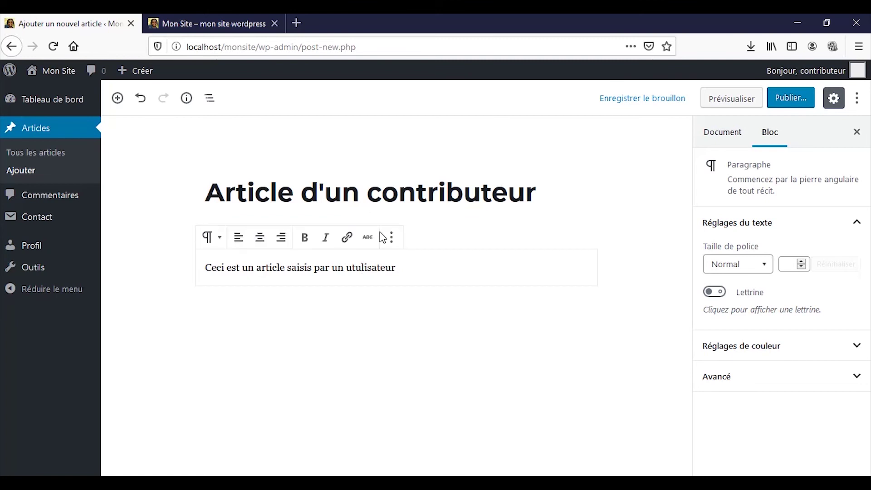
{"action": "key", "text": "ctrl+z"}
{"action": "key", "text": "Delete"}
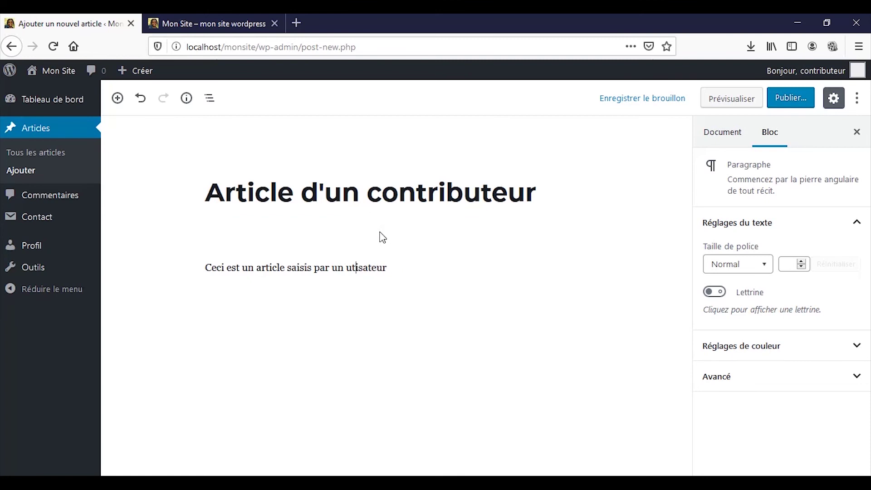
{"action": "key", "text": "Right"}
{"action": "type", "text": "l"}
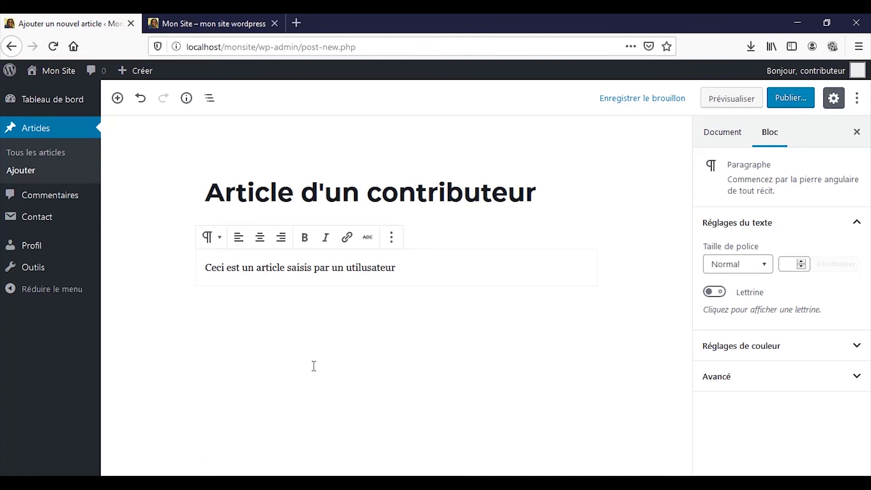
{"action": "key", "text": "BackSpace"}
Check the roles PDF, then complete 'utilisateur' and add 'qui a pour rôle Contributeur'
{"action": "mouse_move", "coordinate": [458, 474]}
{"action": "left_click", "coordinate": [457, 435]}
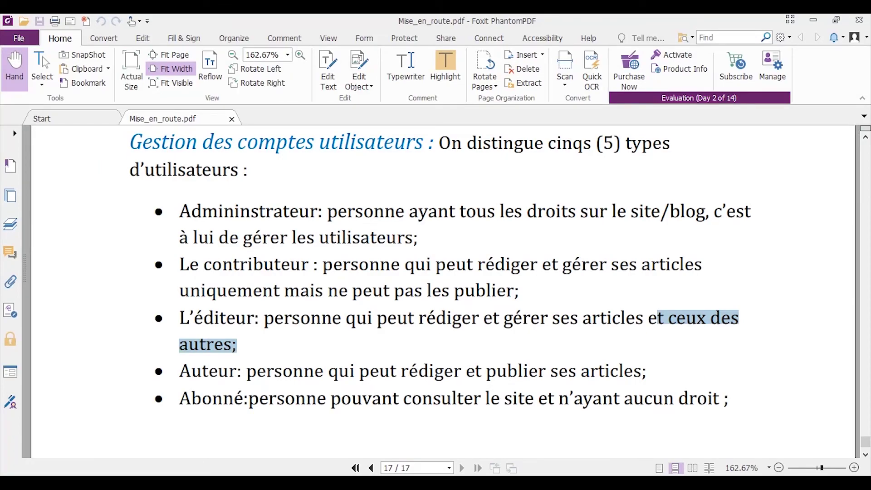
{"action": "key", "text": "alt+Tab"}
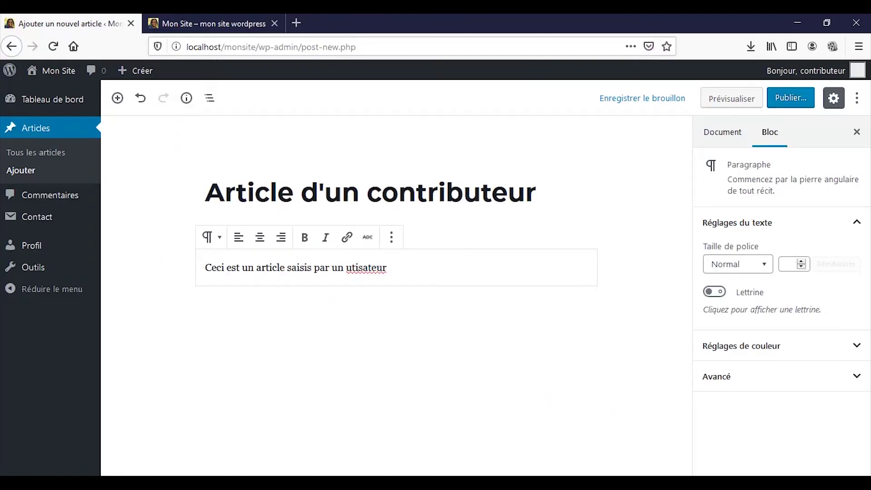
{"action": "type", "text": "li"}
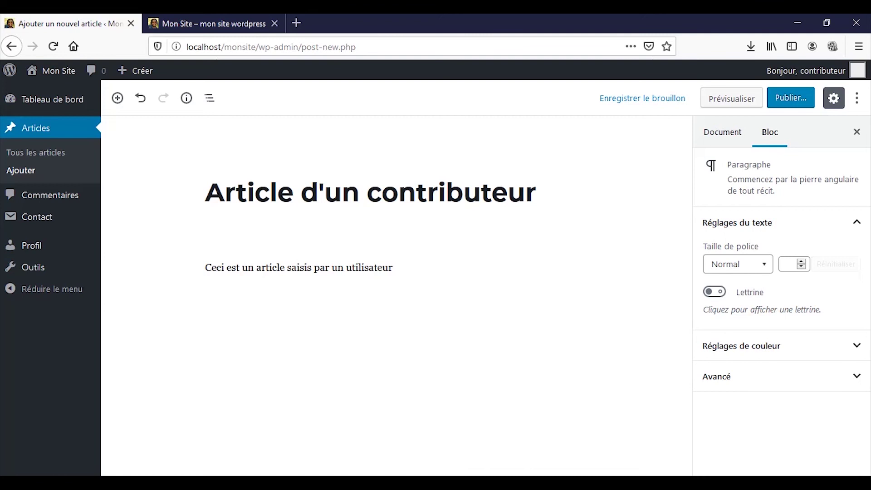
{"action": "type", "text": "qui a pour rôle Contri"}
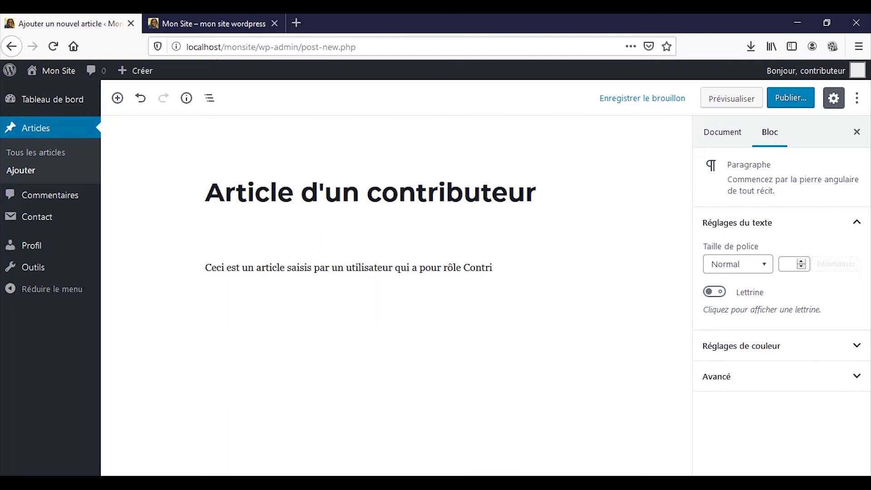
{"action": "type", "text": "buteur"}
Submit the contributor's article for review, then bring up the Mon Site front page
{"action": "left_click", "coordinate": [799, 96]}
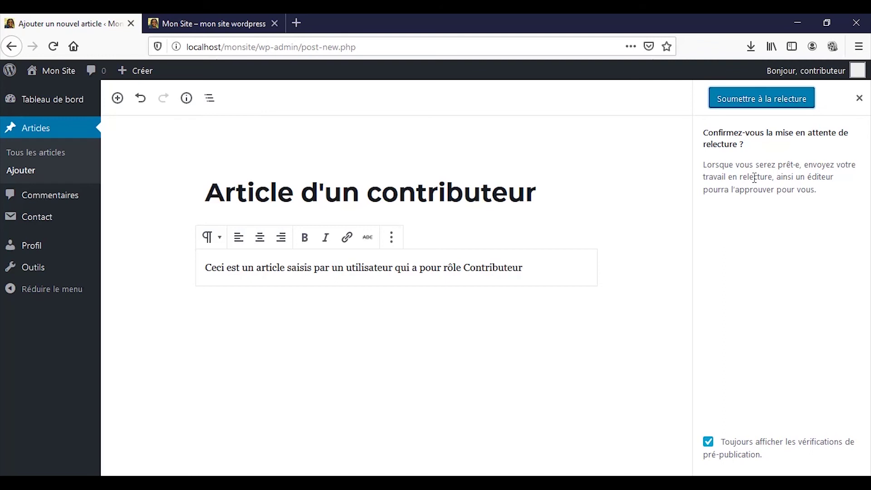
{"action": "left_click", "coordinate": [776, 107]}
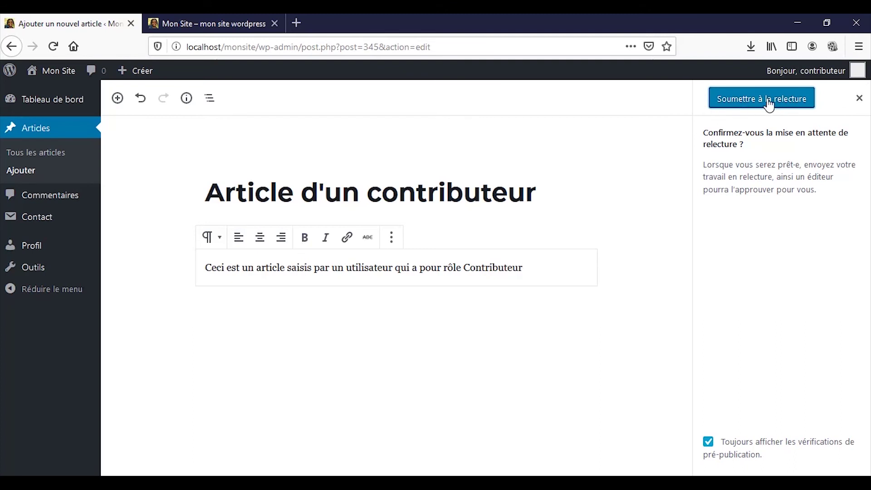
{"action": "left_click", "coordinate": [767, 100]}
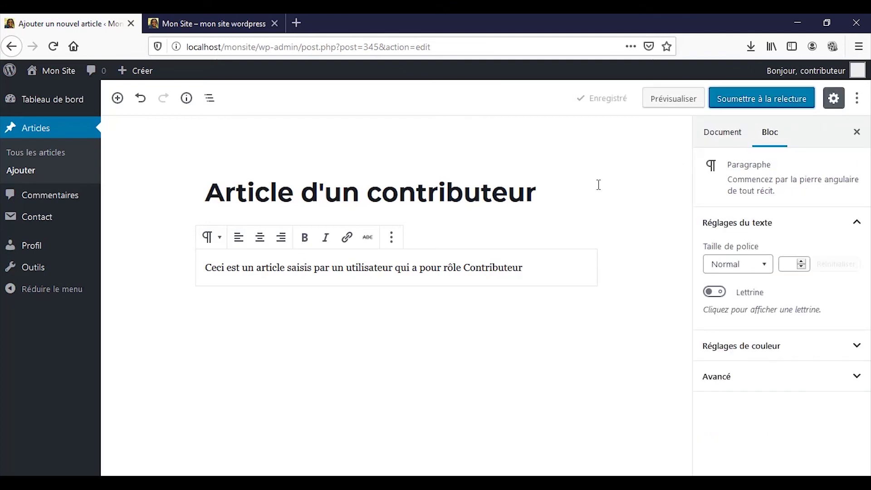
{"action": "left_click", "coordinate": [244, 23]}
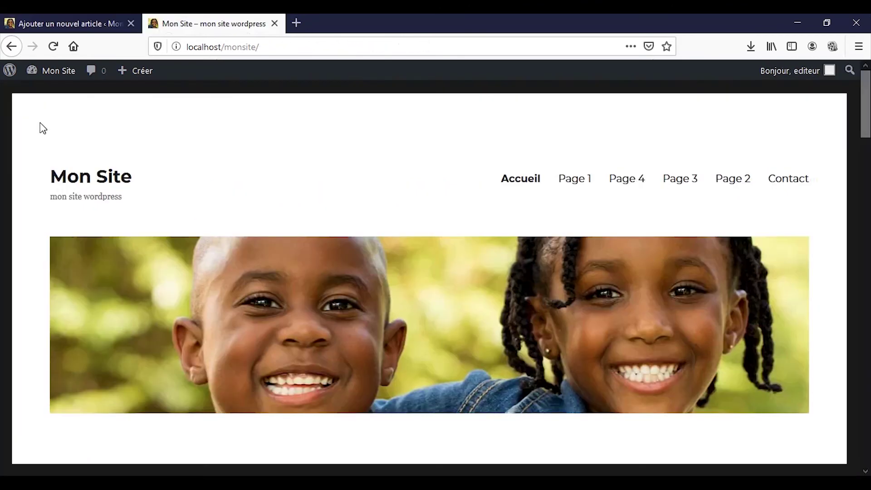
Check the front page, then confirm the All Articles list shows 'Article d'un contributeur' as En attente
{"action": "left_click", "coordinate": [53, 45]}
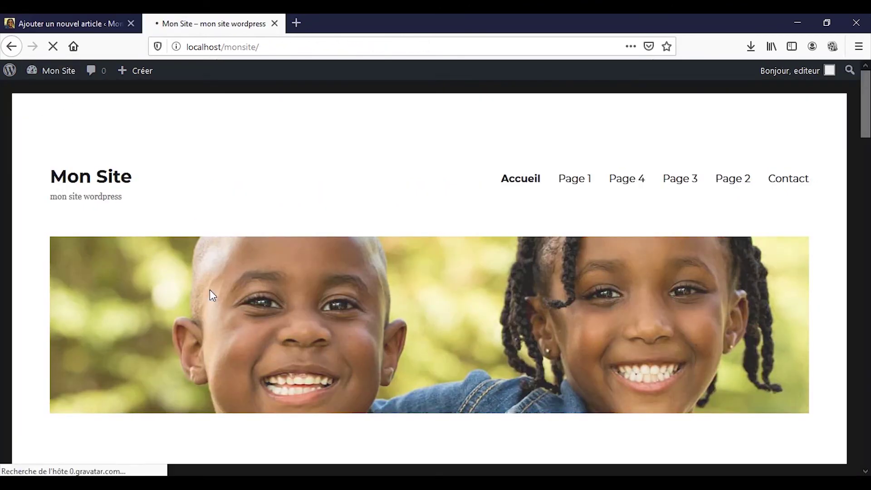
{"action": "scroll", "coordinate": [211, 295], "scroll_direction": "down", "scroll_amount": 6}
{"action": "scroll", "coordinate": [211, 290], "scroll_direction": "down", "scroll_amount": 2}
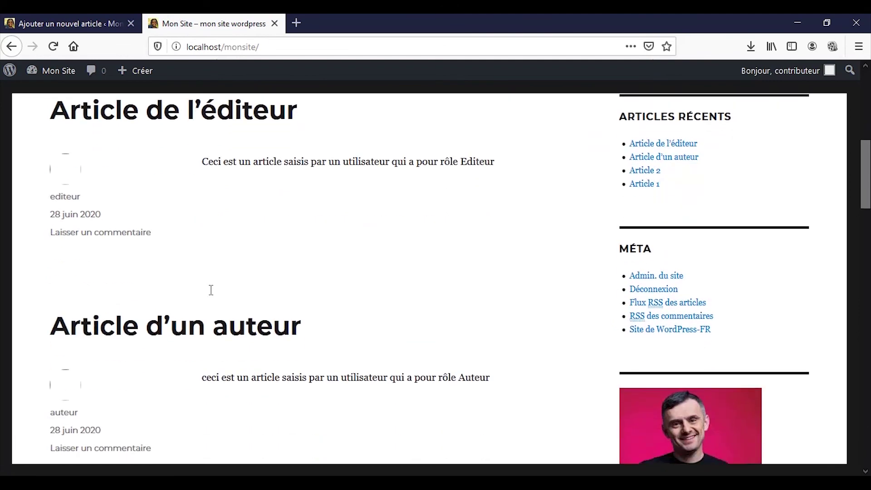
{"action": "left_click", "coordinate": [102, 23]}
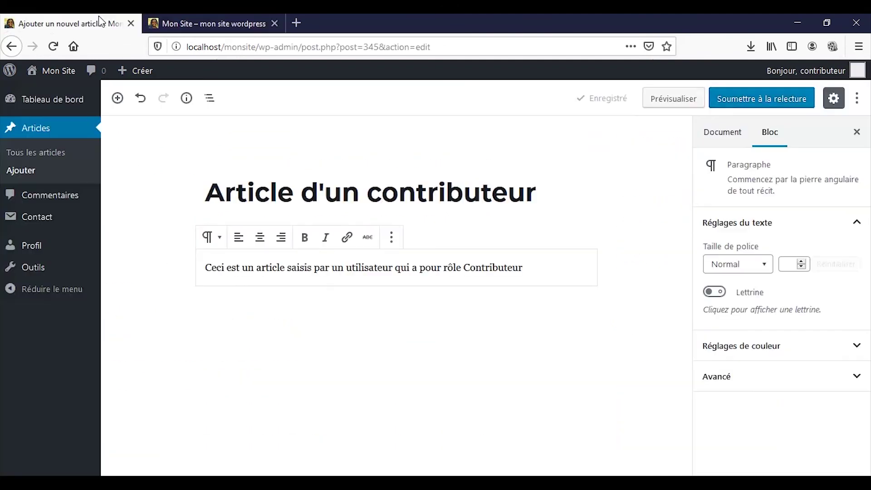
{"action": "left_click", "coordinate": [36, 130]}
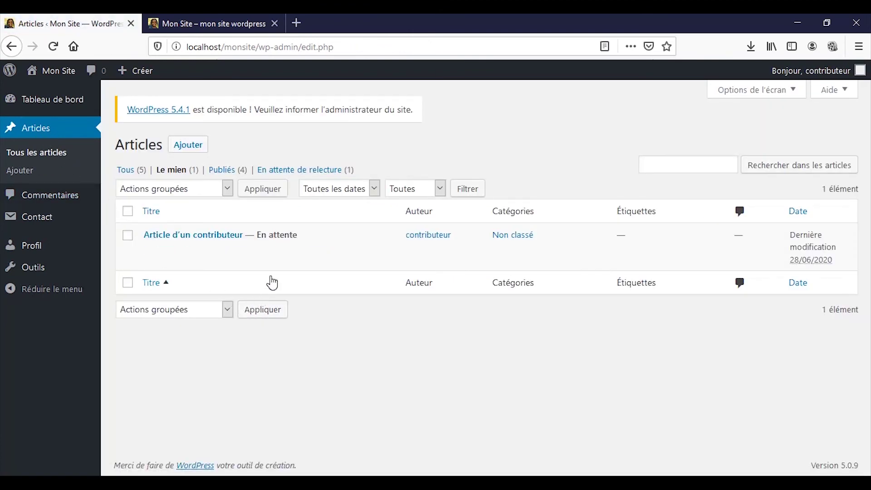
{"action": "mouse_move", "coordinate": [235, 265]}
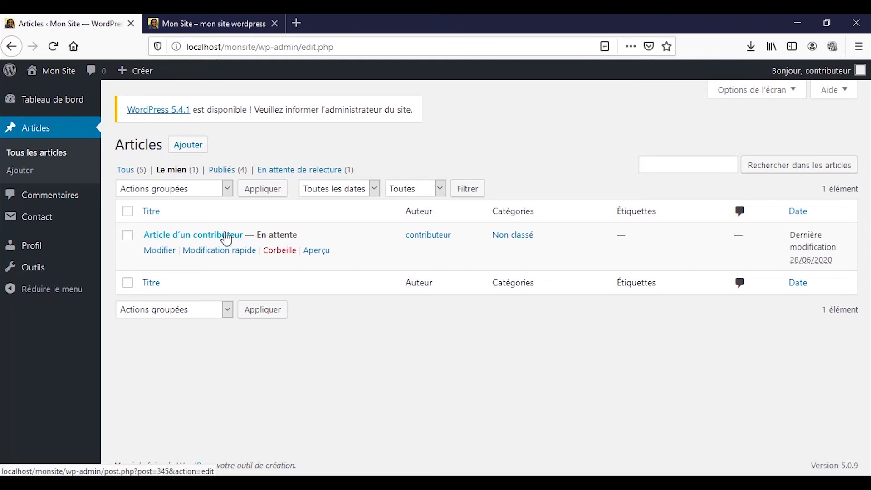
Log out of contributeur and sign in as editeur with the editor's password
{"action": "mouse_move", "coordinate": [815, 73]}
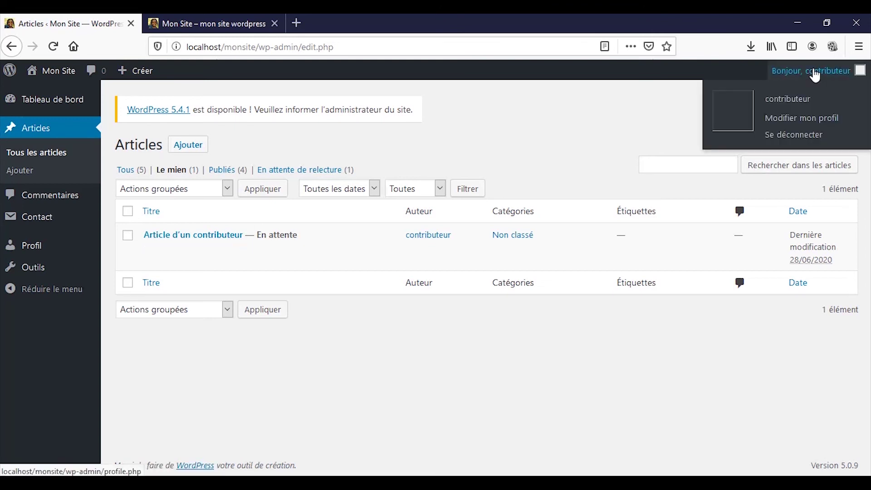
{"action": "left_click", "coordinate": [807, 134]}
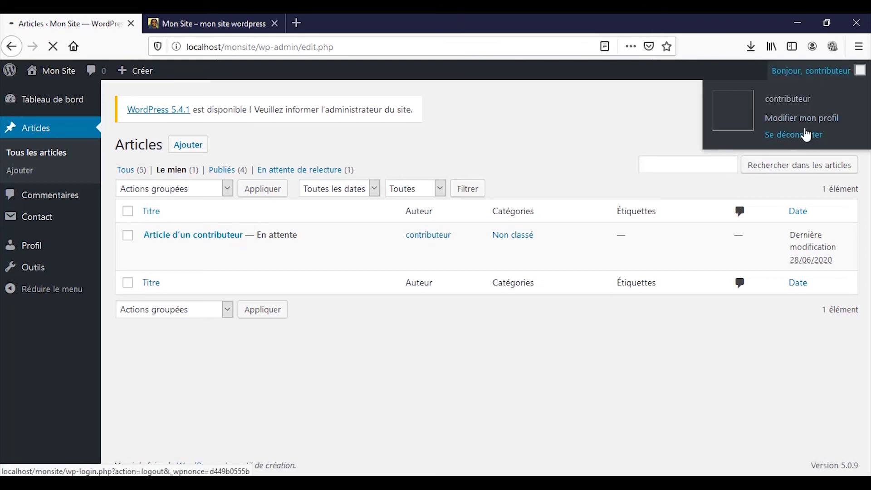
{"action": "type", "text": "ed"}
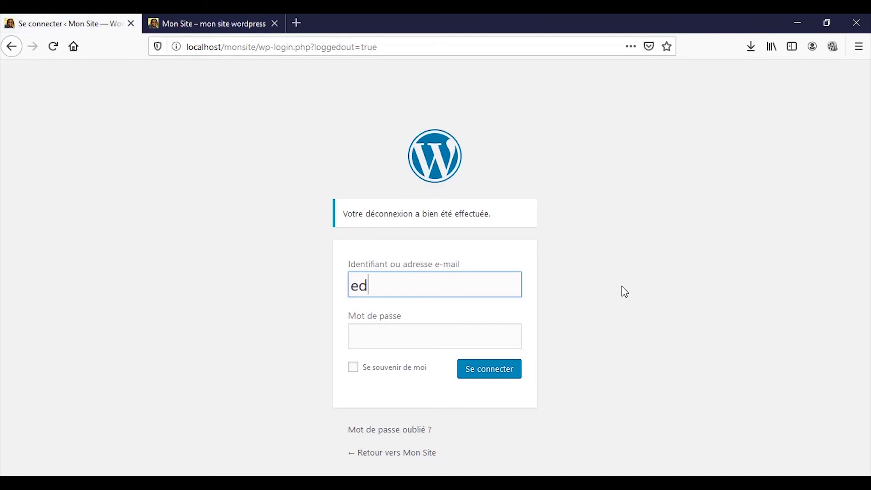
{"action": "type", "text": "iteur"}
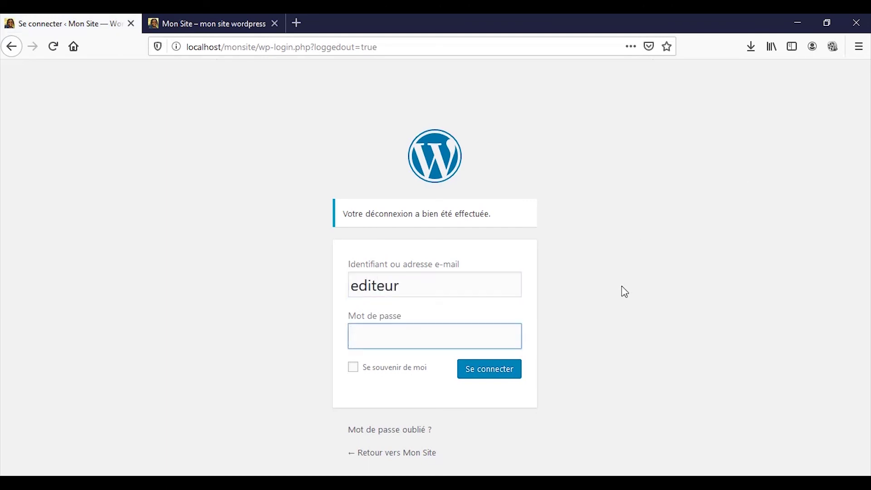
{"action": "type", "text": "1234"}
{"action": "left_click", "coordinate": [503, 372]}
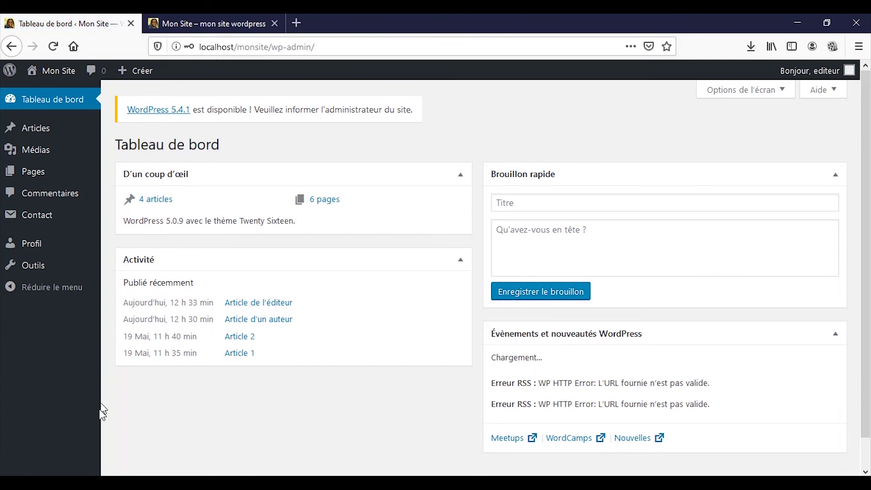
Open the pending 'Article d'un contributeur' from the Articles list in the block editor
{"action": "left_click", "coordinate": [10, 130]}
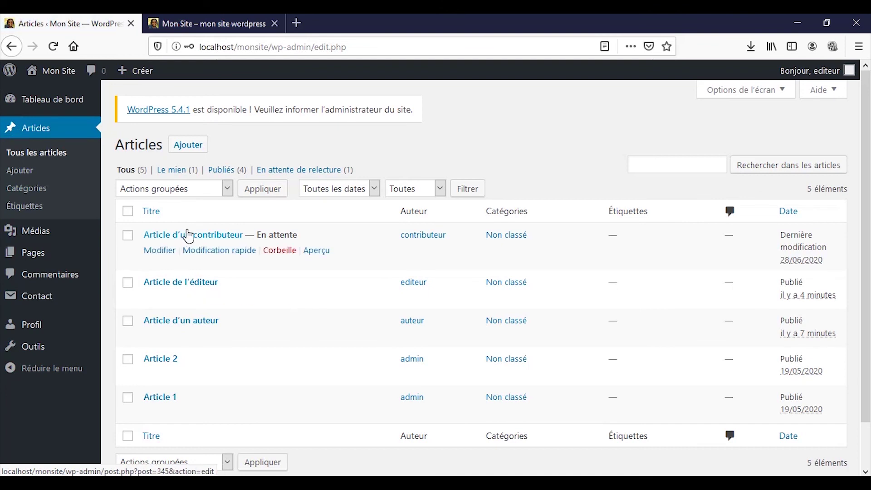
{"action": "left_click", "coordinate": [224, 239]}
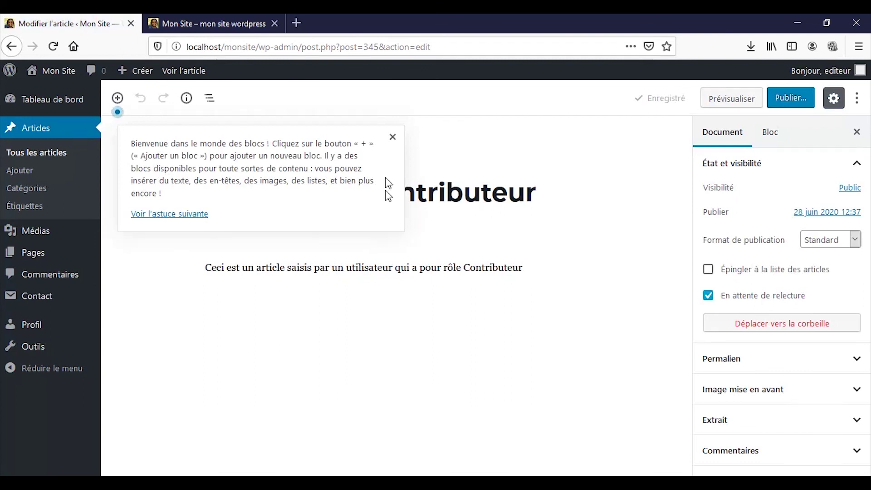
Dismiss the tips popup, publish 'Article d'un contributeur', and bring up the Mon Site tab
{"action": "left_click", "coordinate": [393, 137]}
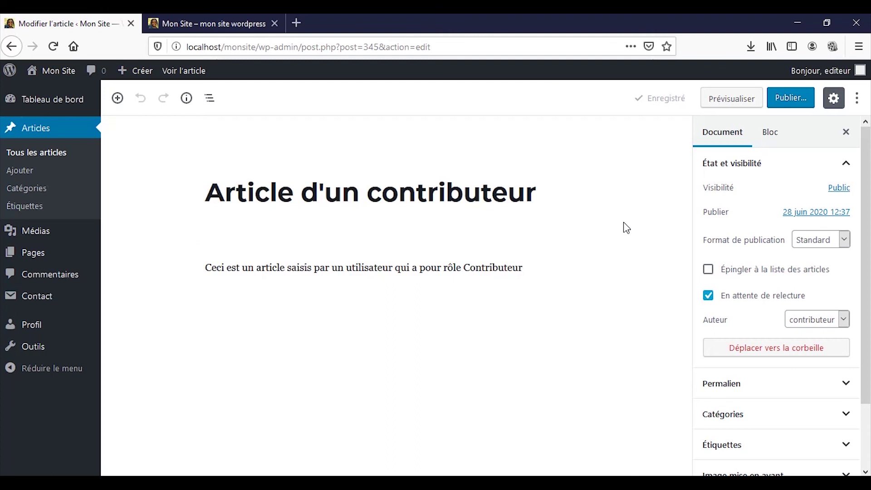
{"action": "left_click", "coordinate": [785, 100]}
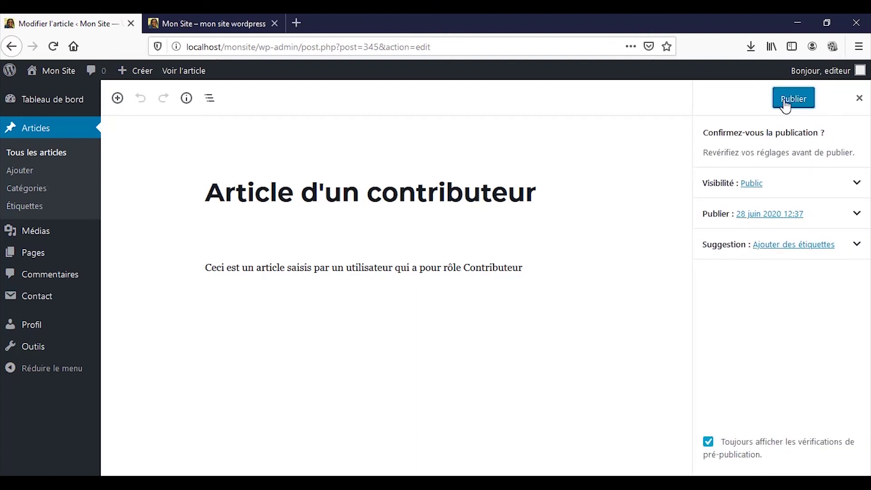
{"action": "left_click", "coordinate": [786, 100]}
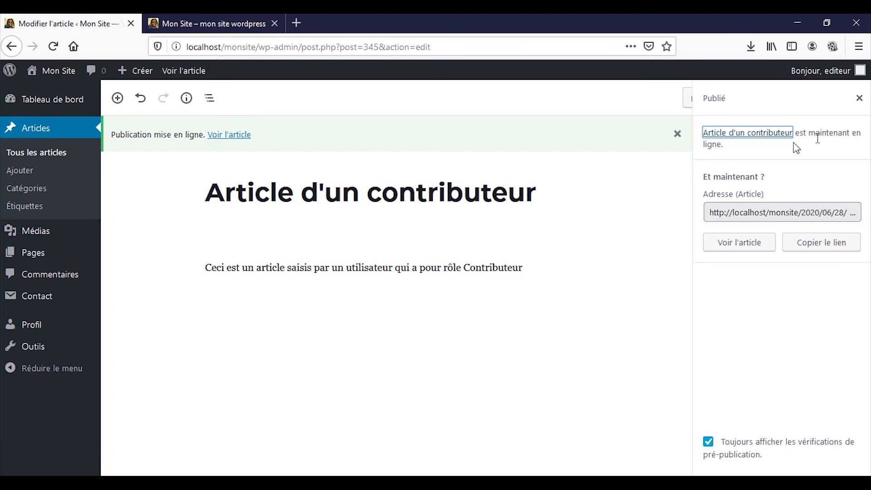
{"action": "left_click", "coordinate": [208, 18]}
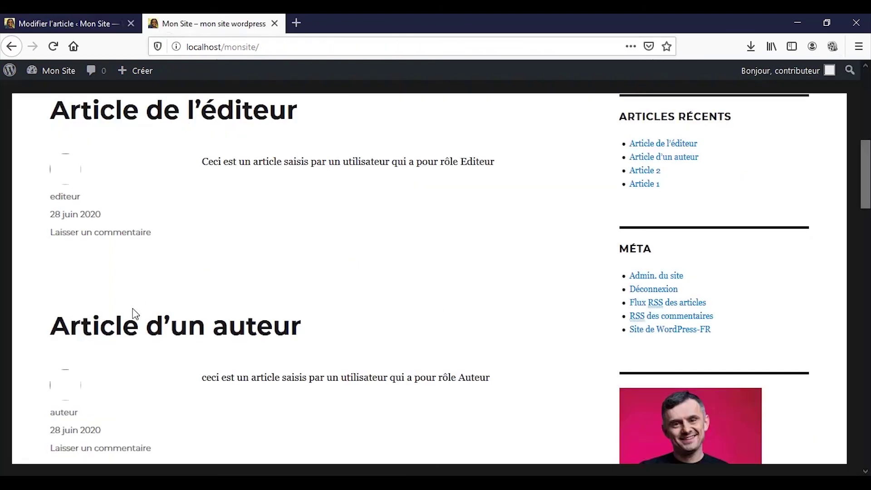
Reload the front page to verify 'Article d'un contributeur' appears first, then return to the editor tab
{"action": "scroll", "coordinate": [132, 311], "scroll_direction": "up", "scroll_amount": 5}
{"action": "left_click", "coordinate": [54, 46]}
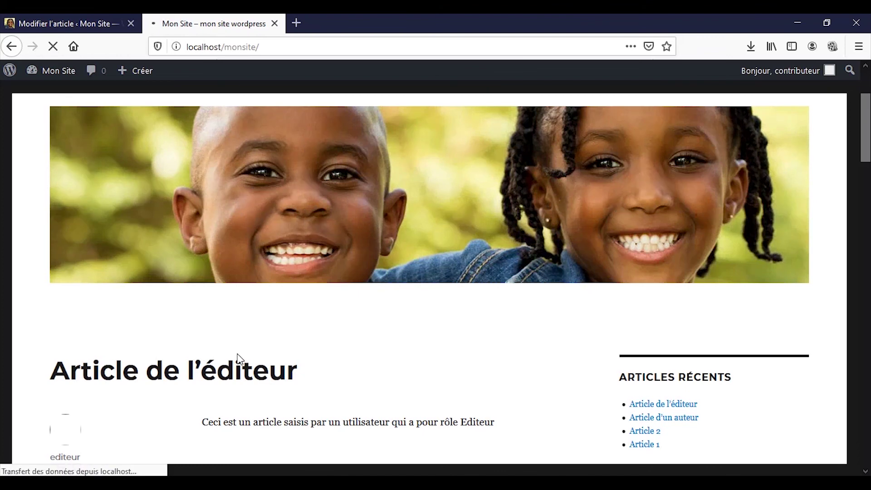
{"action": "scroll", "coordinate": [245, 384], "scroll_direction": "down", "scroll_amount": 3}
{"action": "scroll", "coordinate": [245, 383], "scroll_direction": "down", "scroll_amount": 4}
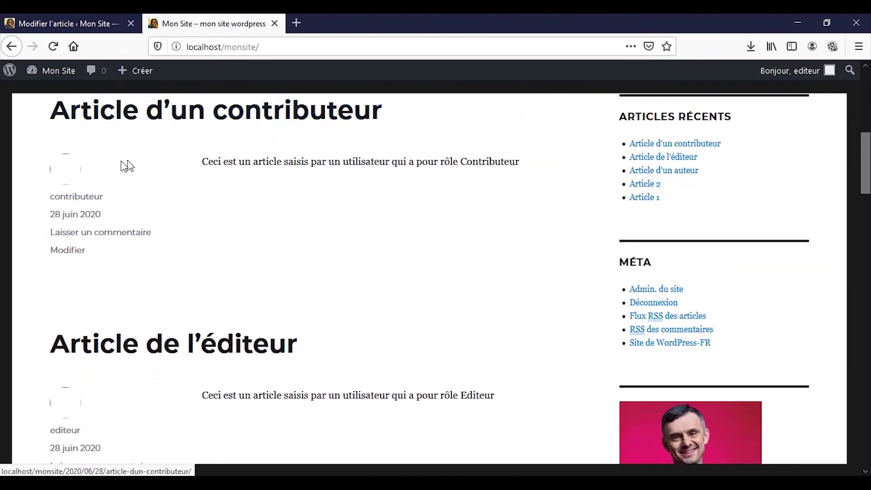
{"action": "left_click", "coordinate": [40, 25]}
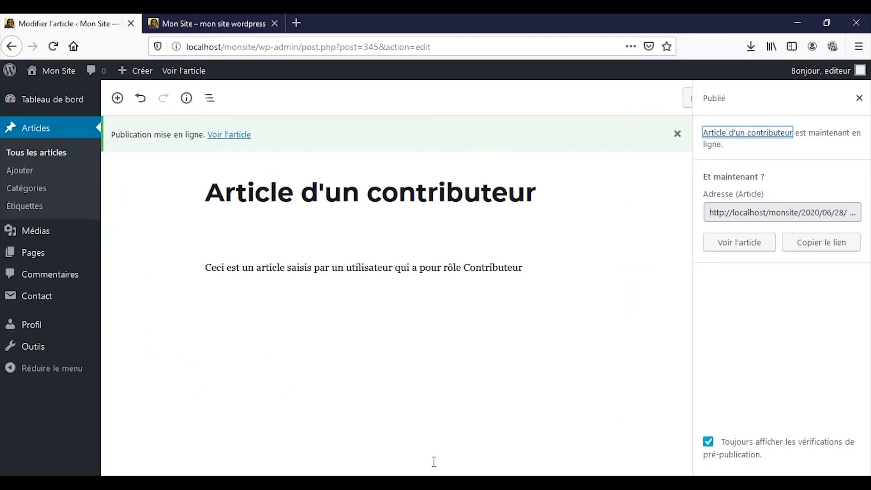
{"action": "key", "text": "alt+Tab"}
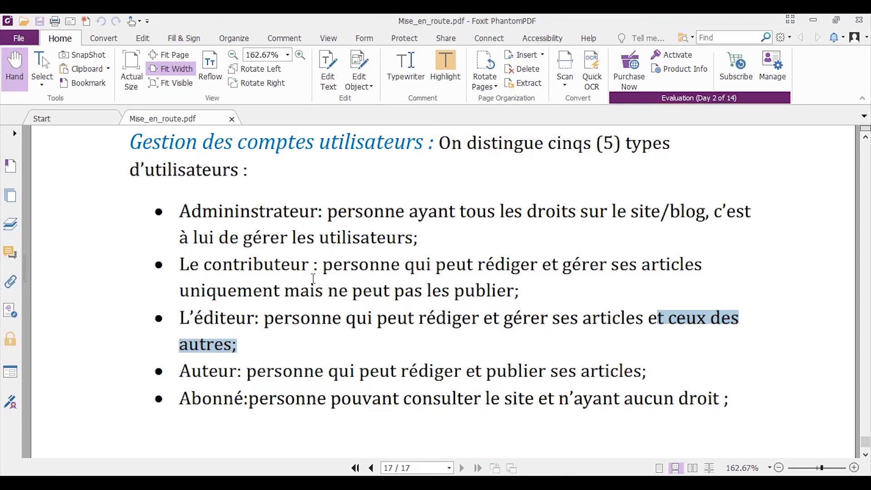
{"action": "left_click", "coordinate": [313, 278]}
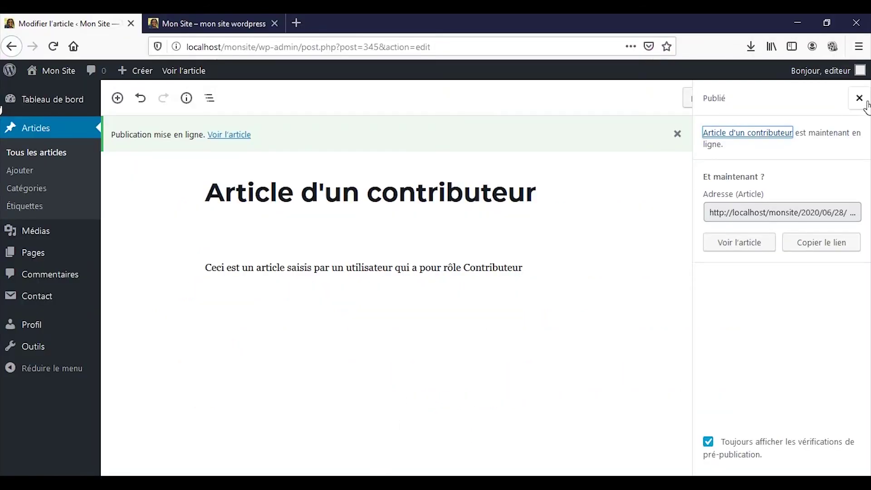
Close the post-publish panel, log out editeur, and sign in as admin
{"action": "left_click", "coordinate": [859, 98]}
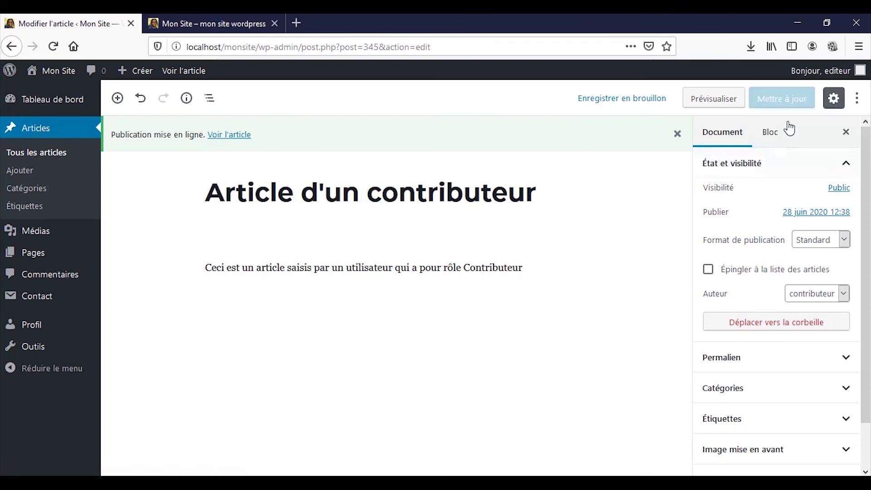
{"action": "mouse_move", "coordinate": [837, 82]}
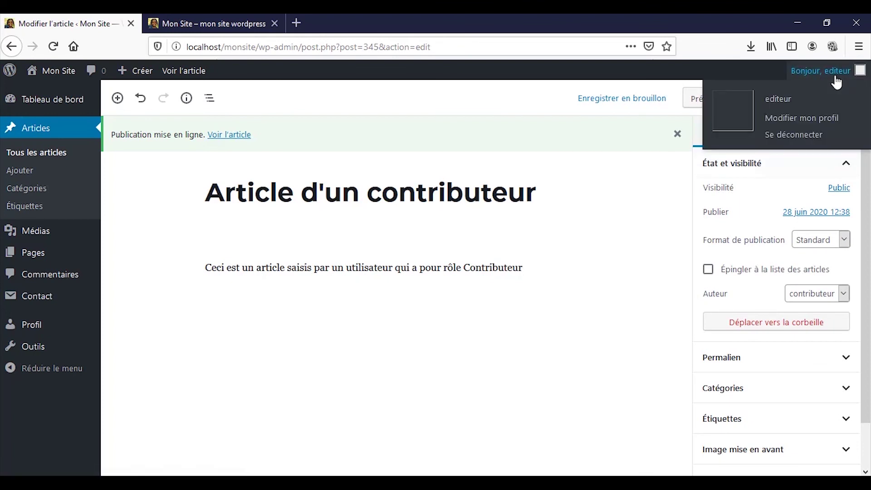
{"action": "left_click", "coordinate": [822, 135]}
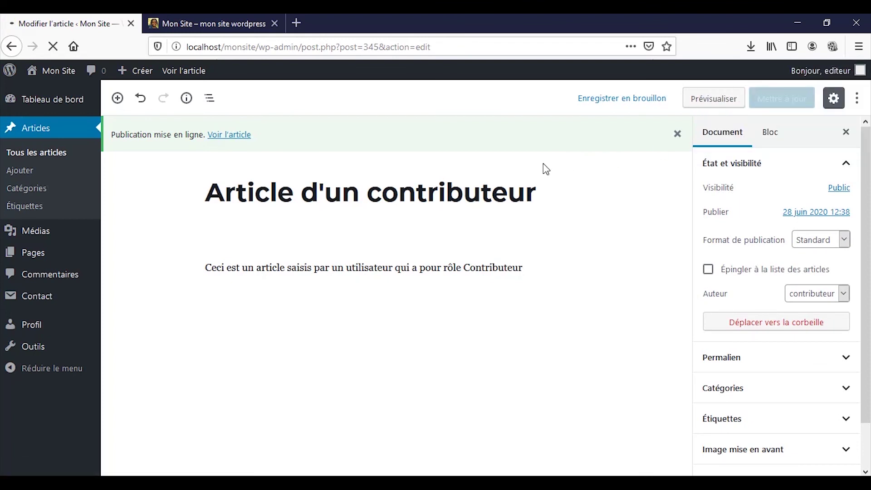
{"action": "type", "text": "ad"}
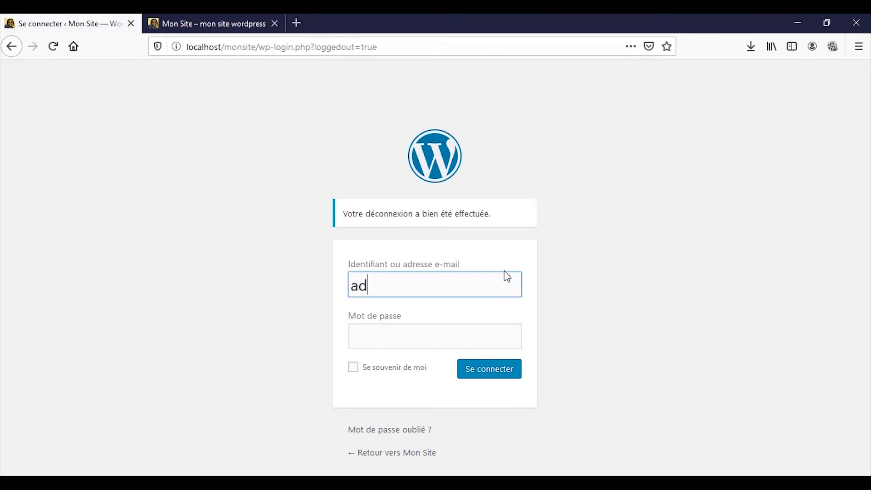
{"action": "type", "text": "min"}
{"action": "key", "text": "Tab"}
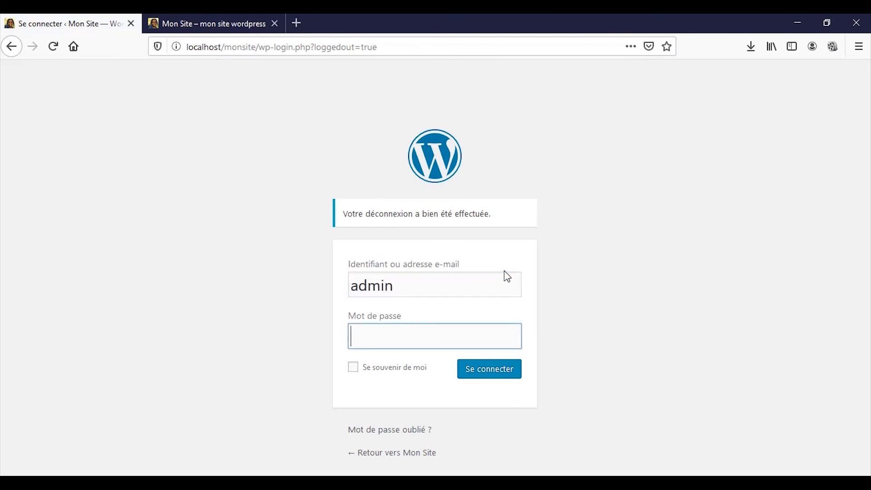
{"action": "type", "text": "admin"}
{"action": "key", "text": "Return"}
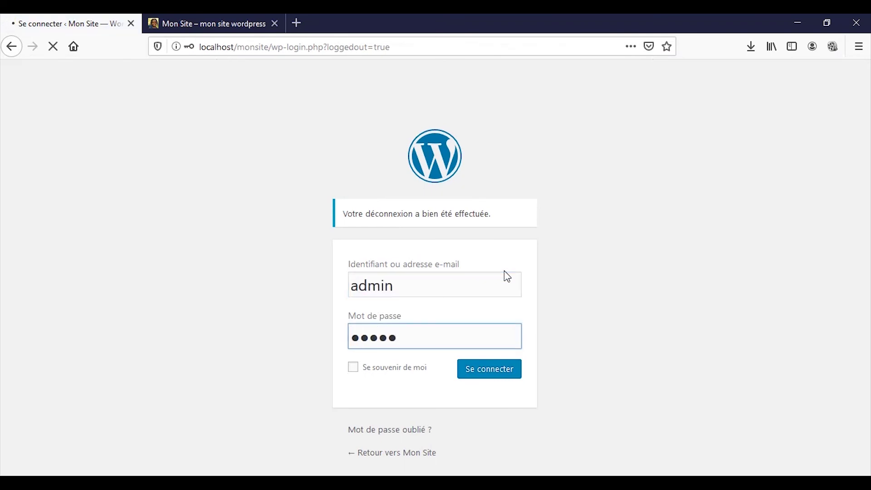